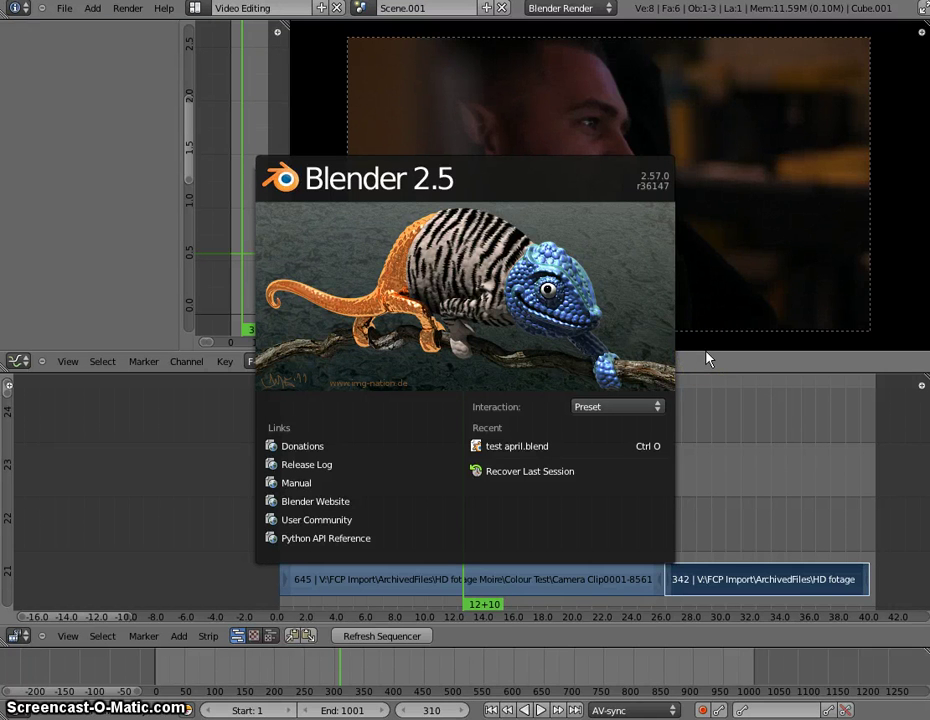
- Close the startup splash and start playback of the two camera-clip strips with Alt+A
{"action": "left_click", "coordinate": [683, 330]}
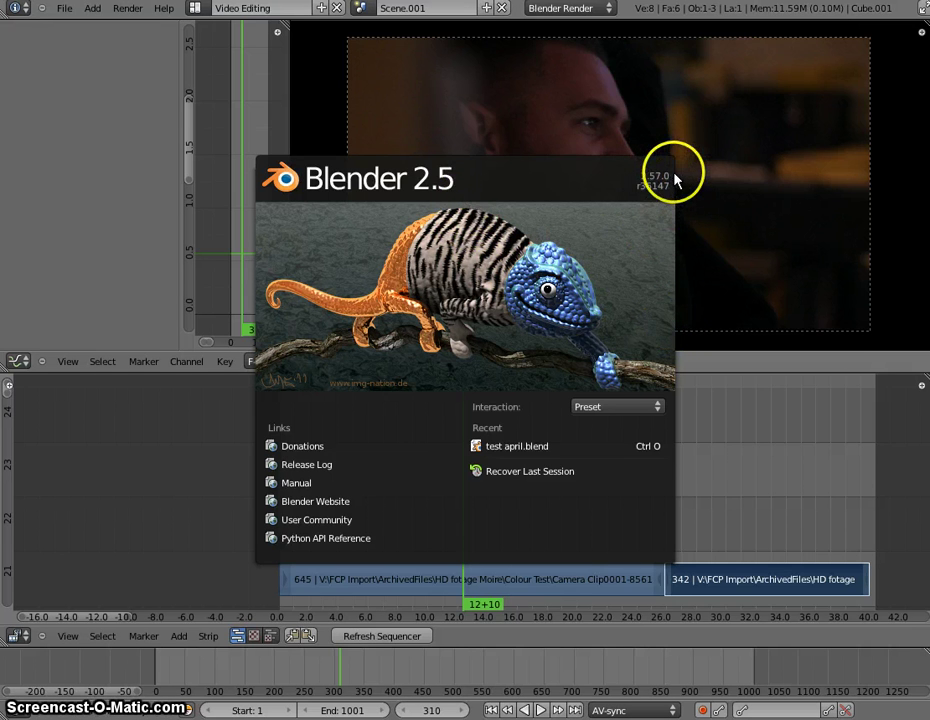
{"action": "left_click", "coordinate": [363, 318]}
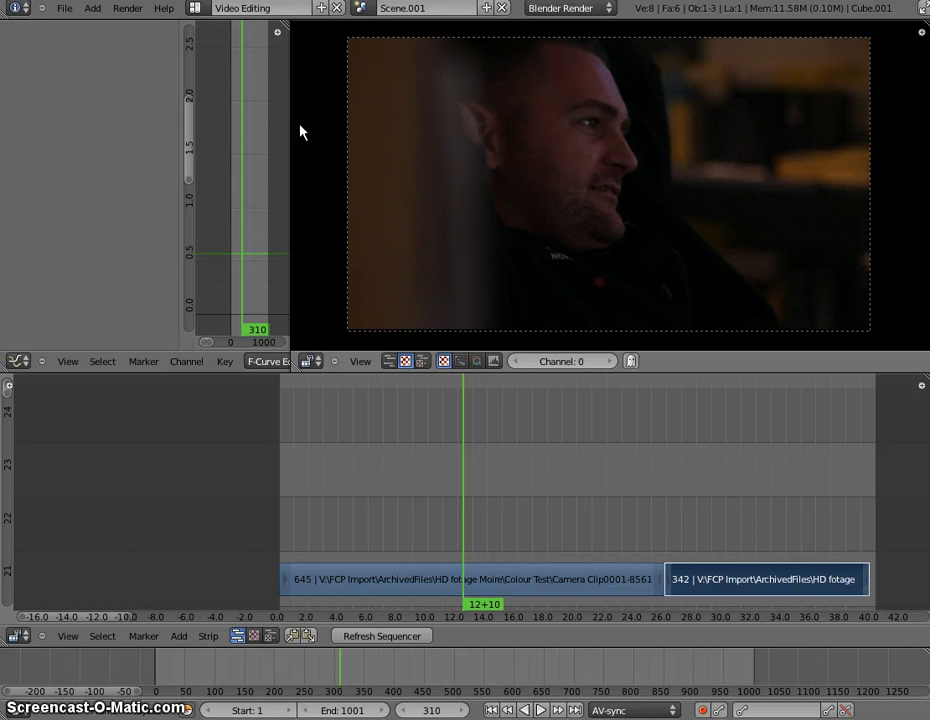
{"action": "left_click", "coordinate": [276, 135]}
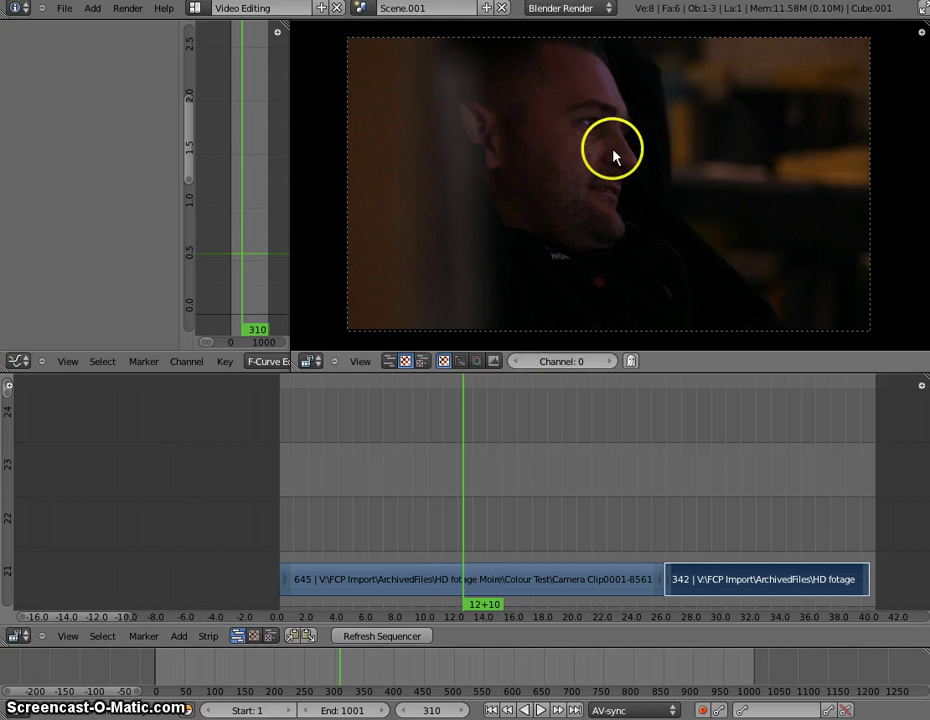
{"action": "right_click", "coordinate": [468, 519]}
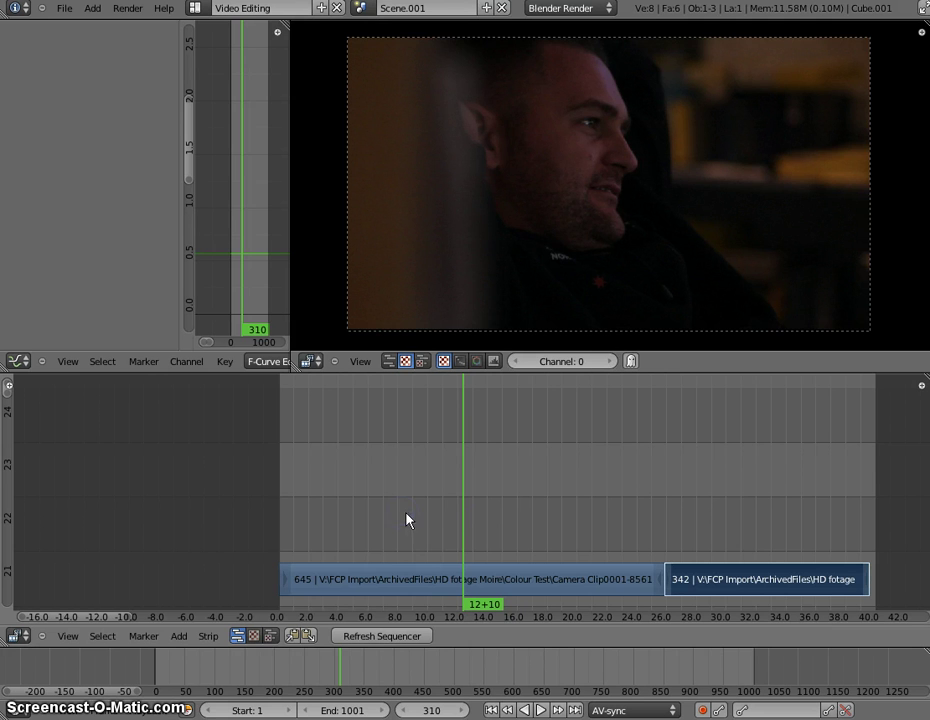
{"action": "key", "text": "alt+a"}
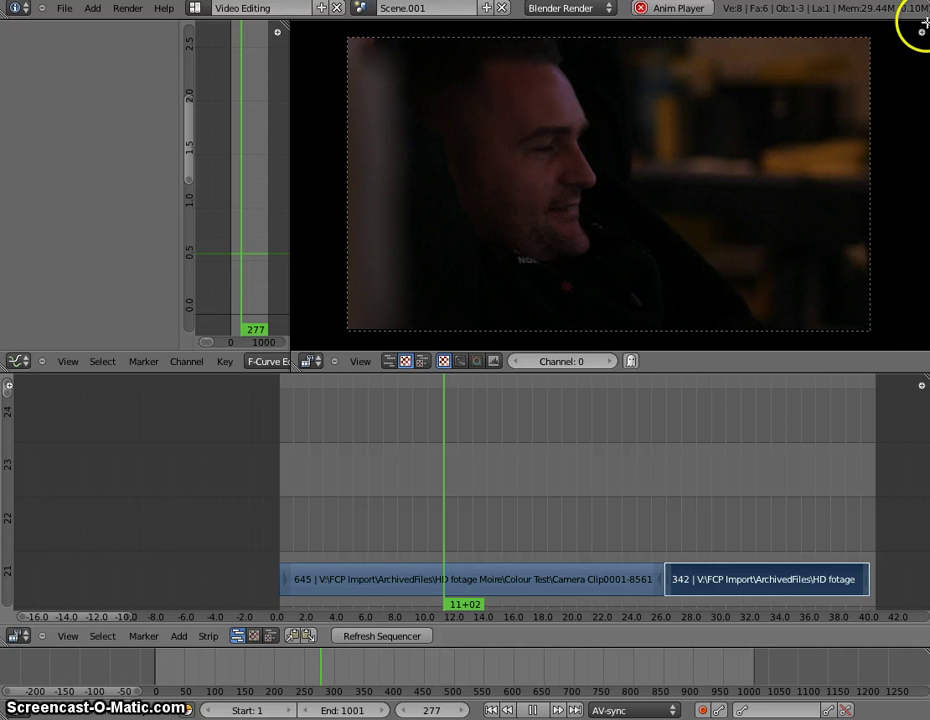
- Split the preview into a Luma Waveform view with a Chroma Vectorscope stacked above it
{"action": "left_click_drag", "start_coordinate": [923, 27], "coordinate": [848, 23]}
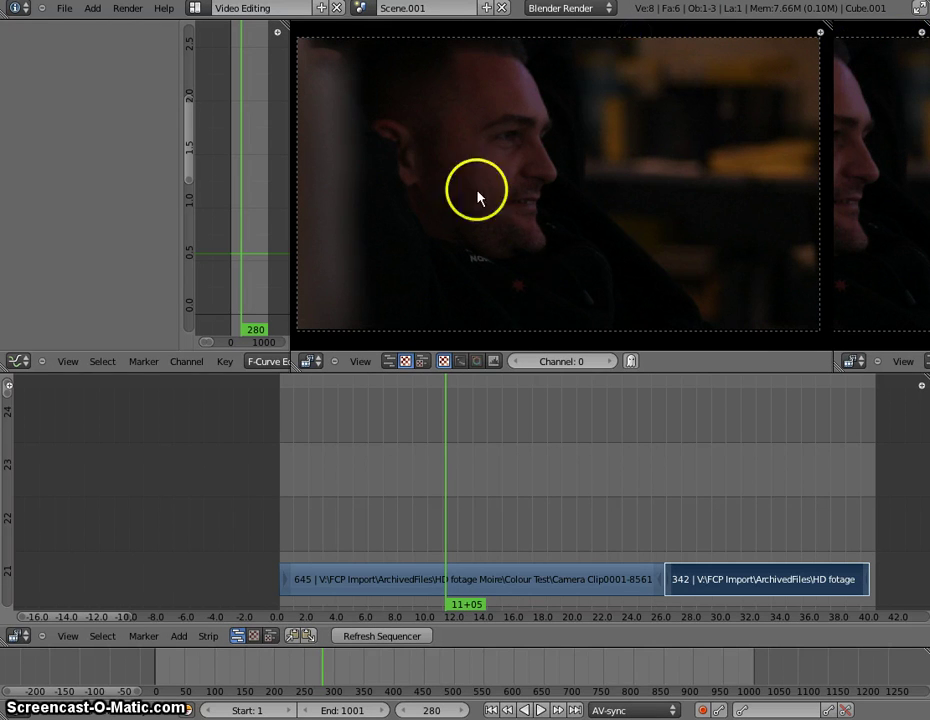
{"action": "scroll", "coordinate": [473, 177], "scroll_direction": "down", "scroll_amount": 2}
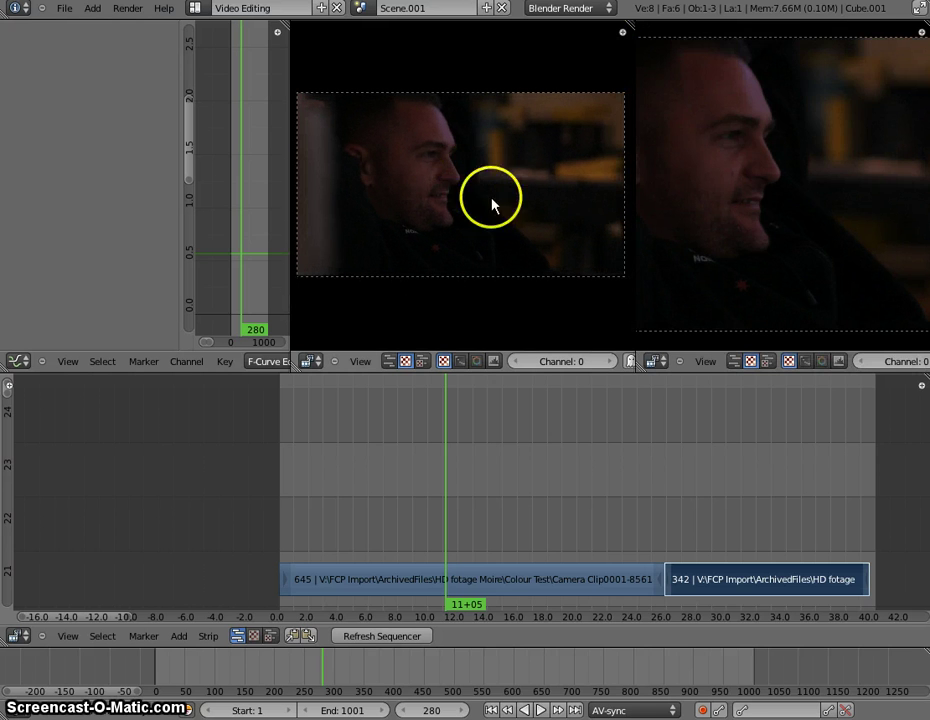
{"action": "left_click", "coordinate": [806, 362]}
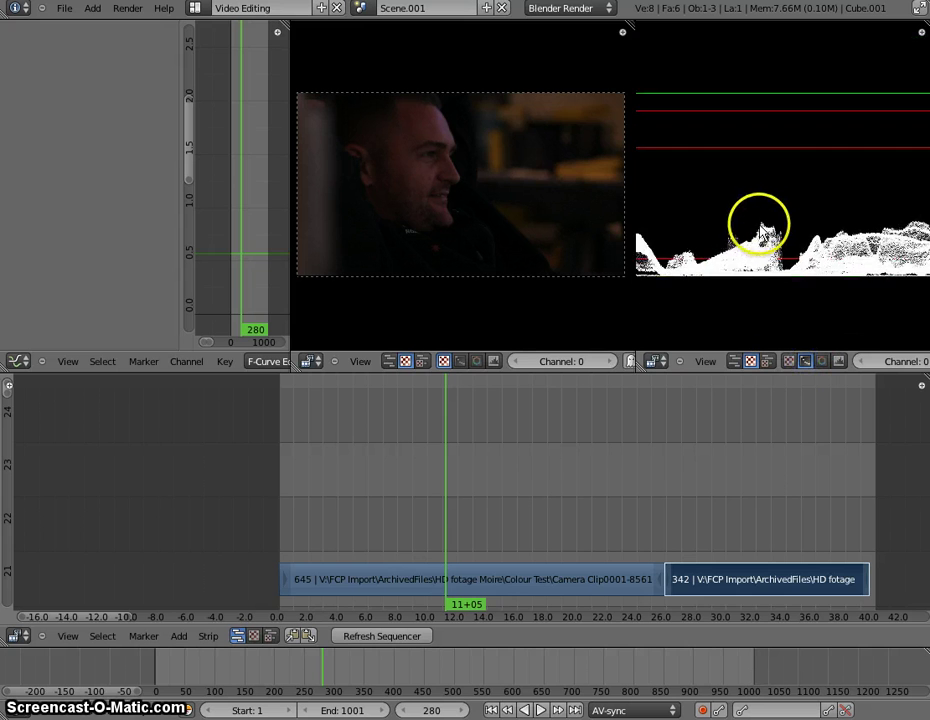
{"action": "scroll", "coordinate": [762, 230], "scroll_direction": "down", "scroll_amount": 1}
{"action": "scroll", "coordinate": [789, 259], "scroll_direction": "down", "scroll_amount": 1}
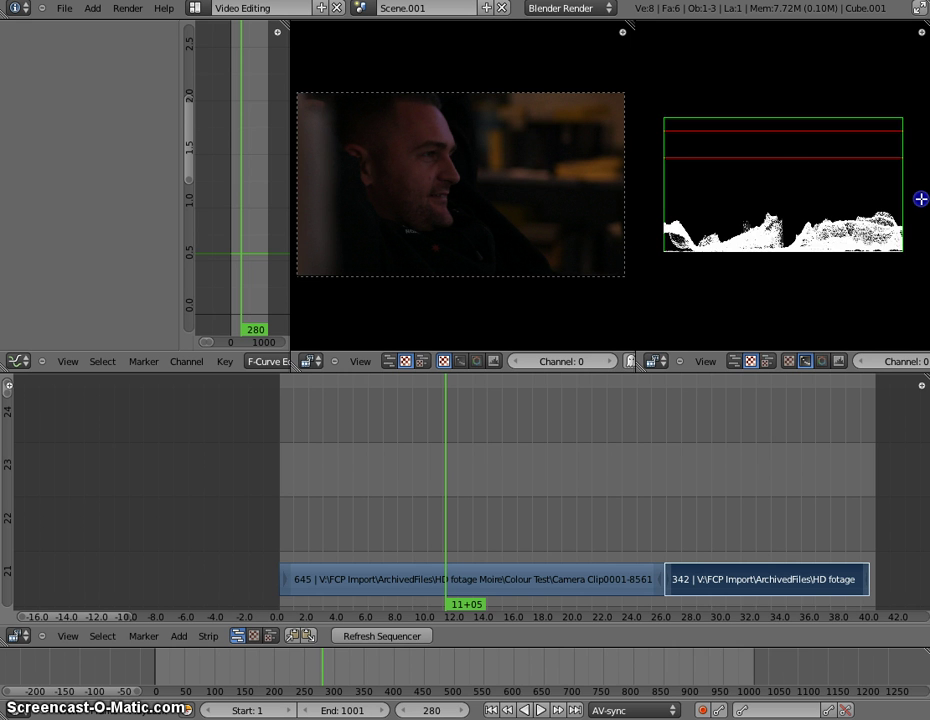
{"action": "left_click_drag", "start_coordinate": [917, 203], "coordinate": [818, 186]}
{"action": "left_click", "coordinate": [822, 190]}
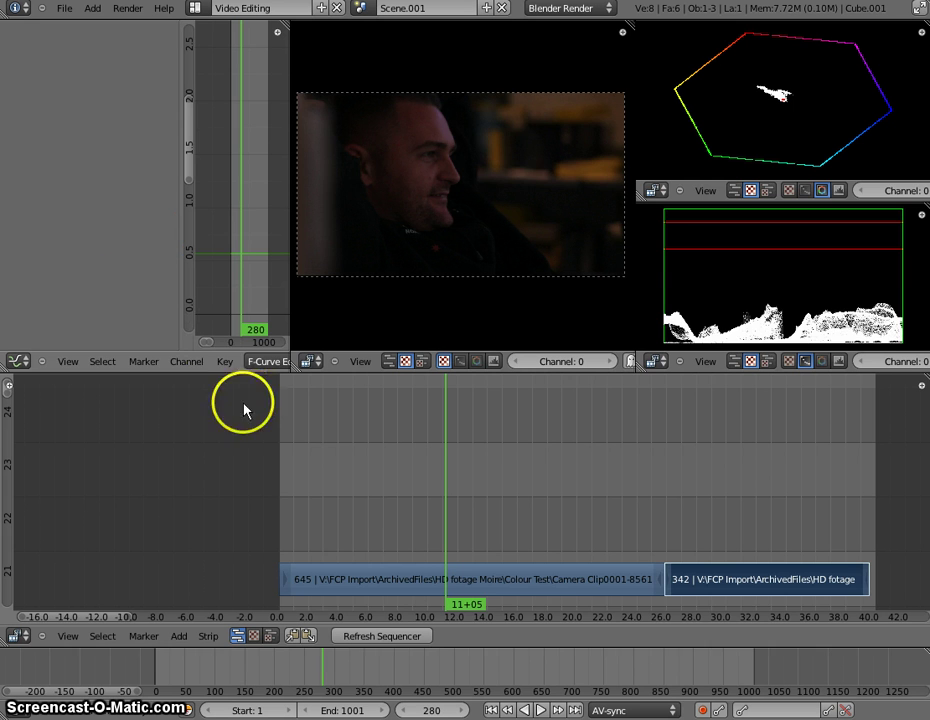
{"action": "left_click", "coordinate": [340, 516]}
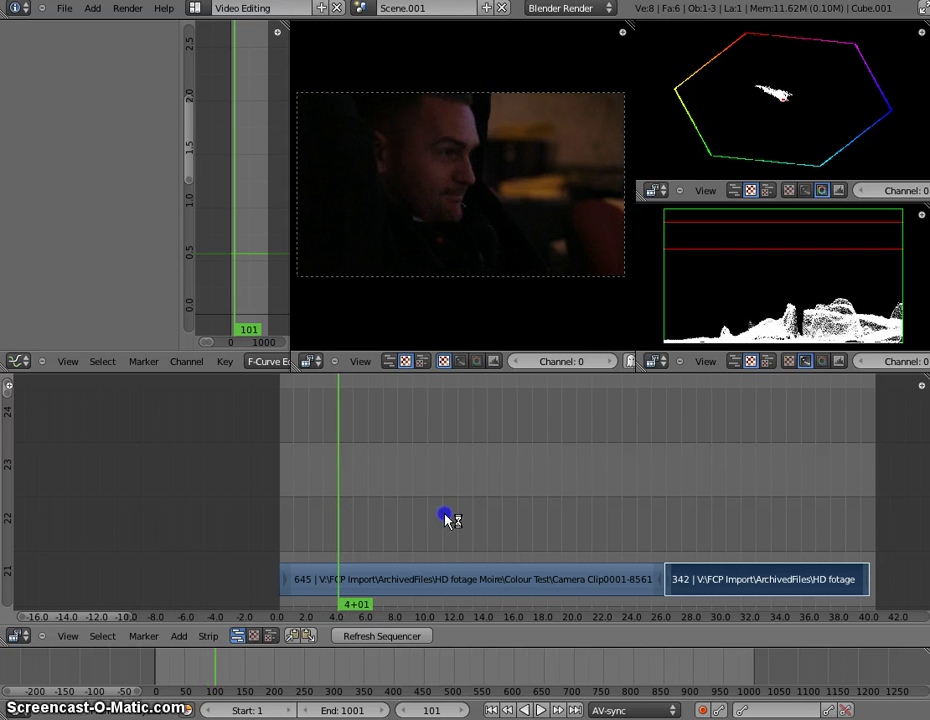
{"action": "left_click", "coordinate": [536, 516]}
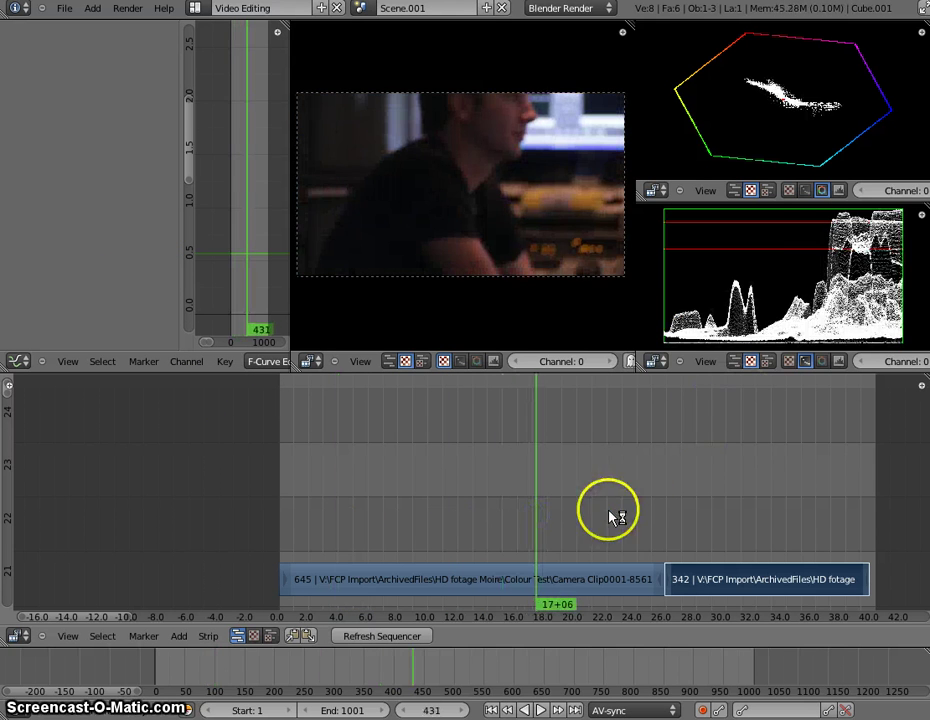
{"action": "left_click", "coordinate": [622, 517]}
{"action": "left_click", "coordinate": [637, 516]}
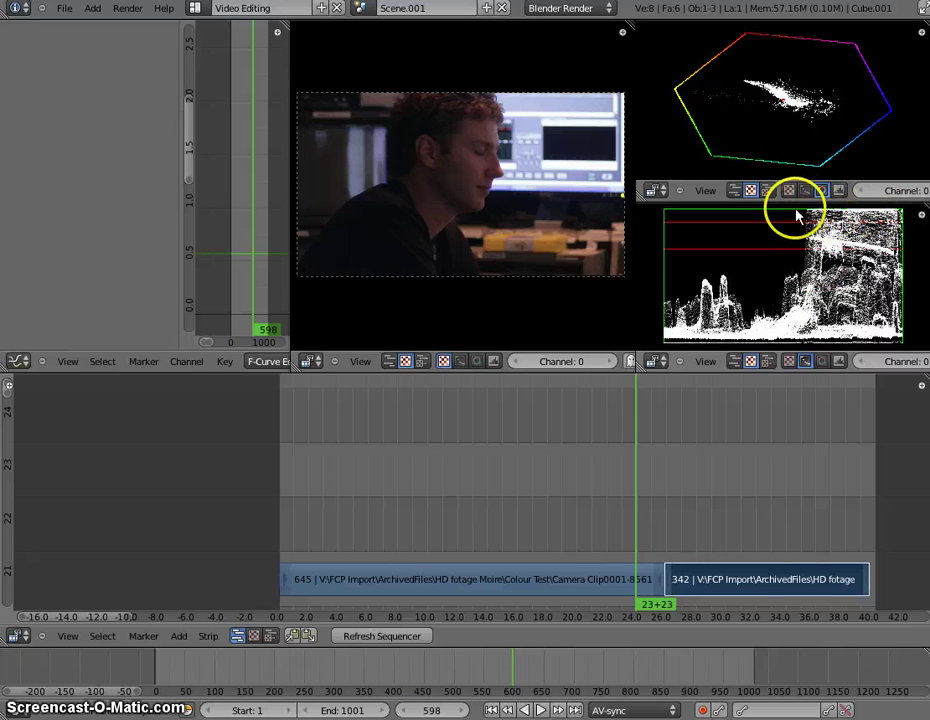
{"action": "left_click_drag", "start_coordinate": [490, 492], "coordinate": [385, 487]}
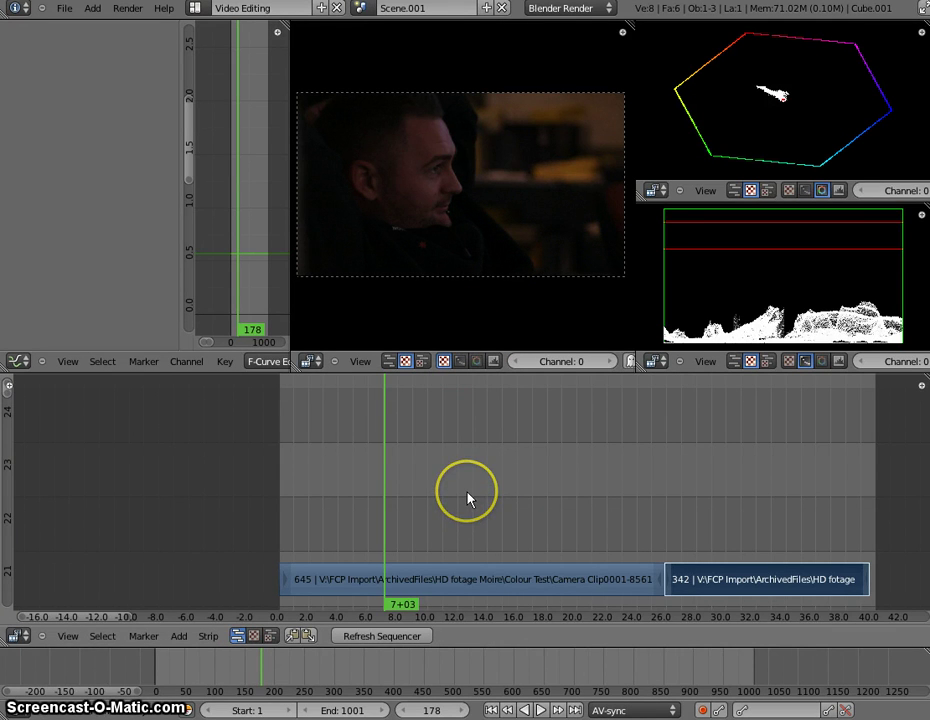
{"action": "right_click", "coordinate": [420, 540]}
{"action": "left_click_drag", "start_coordinate": [420, 540], "coordinate": [569, 533]}
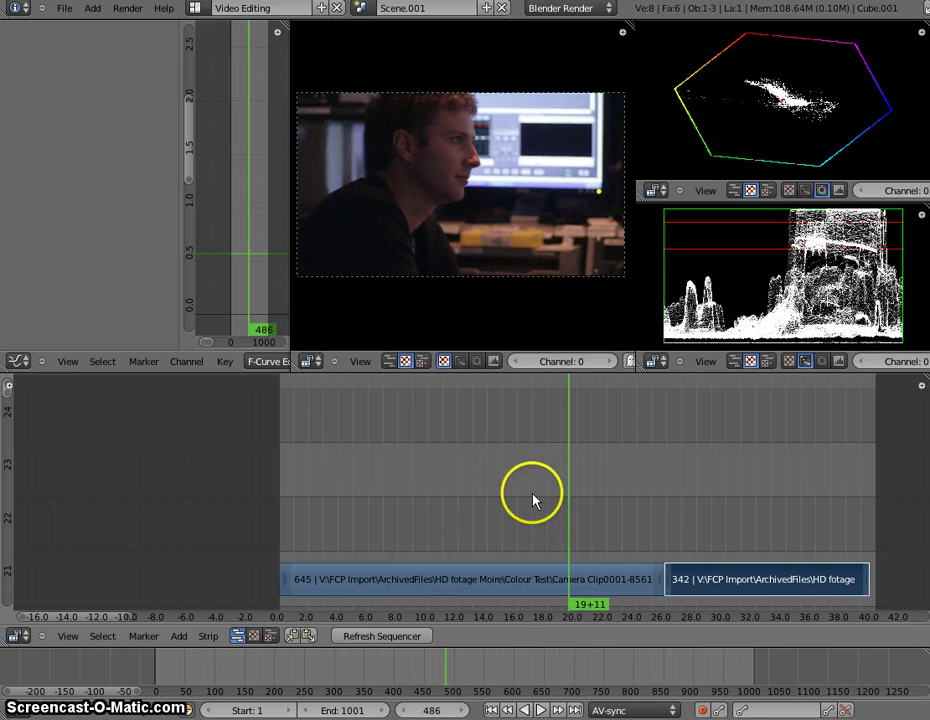
{"action": "left_click_drag", "start_coordinate": [505, 587], "coordinate": [452, 579]}
- Select camera clip 645 and tick Use Color Balance under Filter > Colors
{"action": "right_click", "coordinate": [457, 580]}
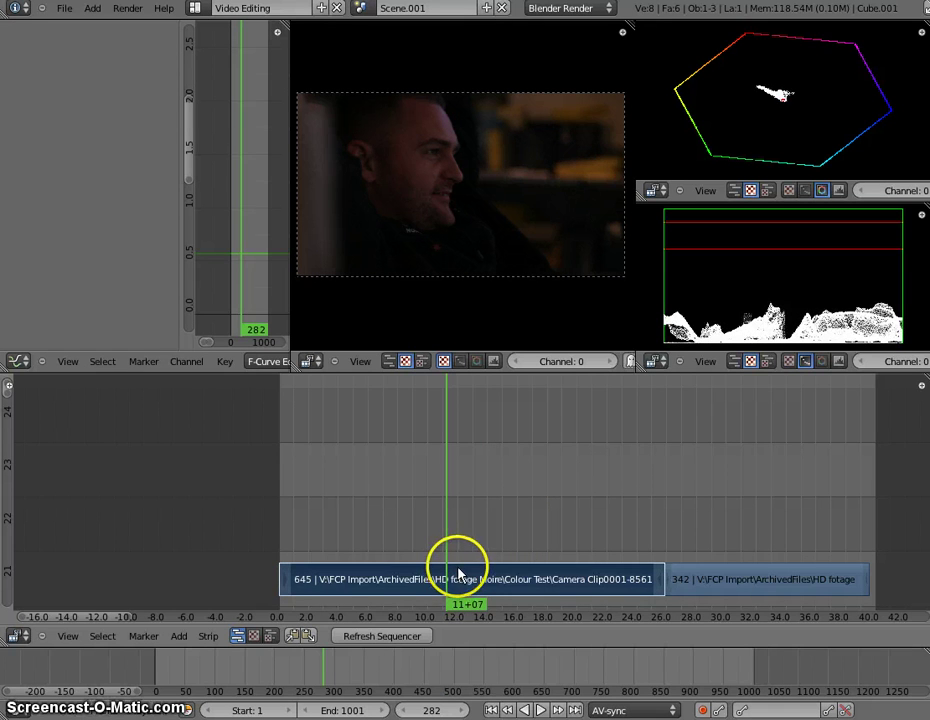
{"action": "key", "text": "n"}
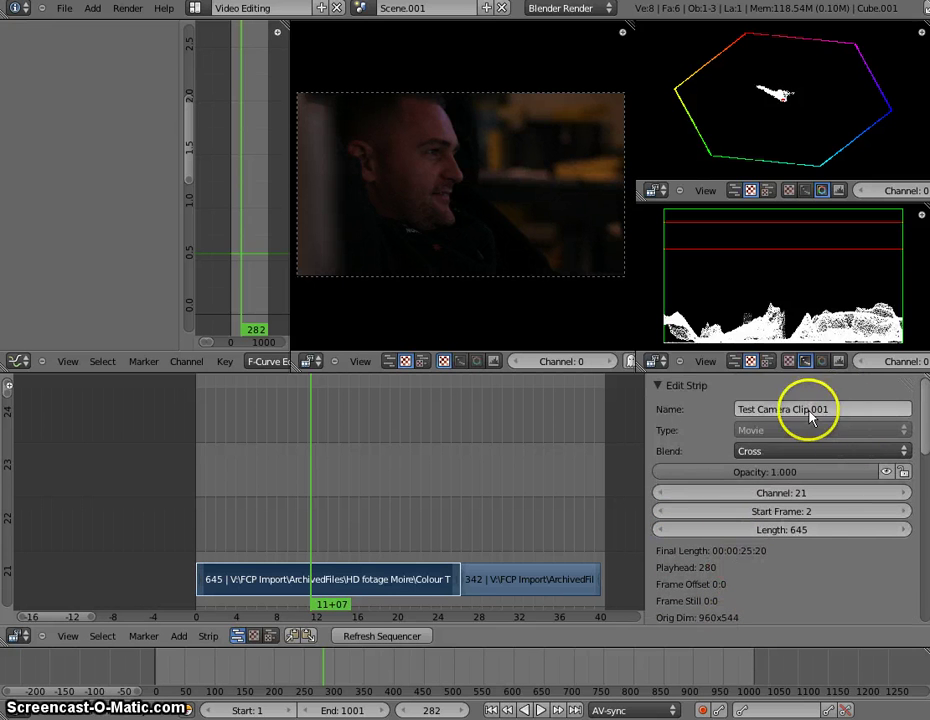
{"action": "scroll", "coordinate": [741, 592], "scroll_direction": "down", "scroll_amount": 12}
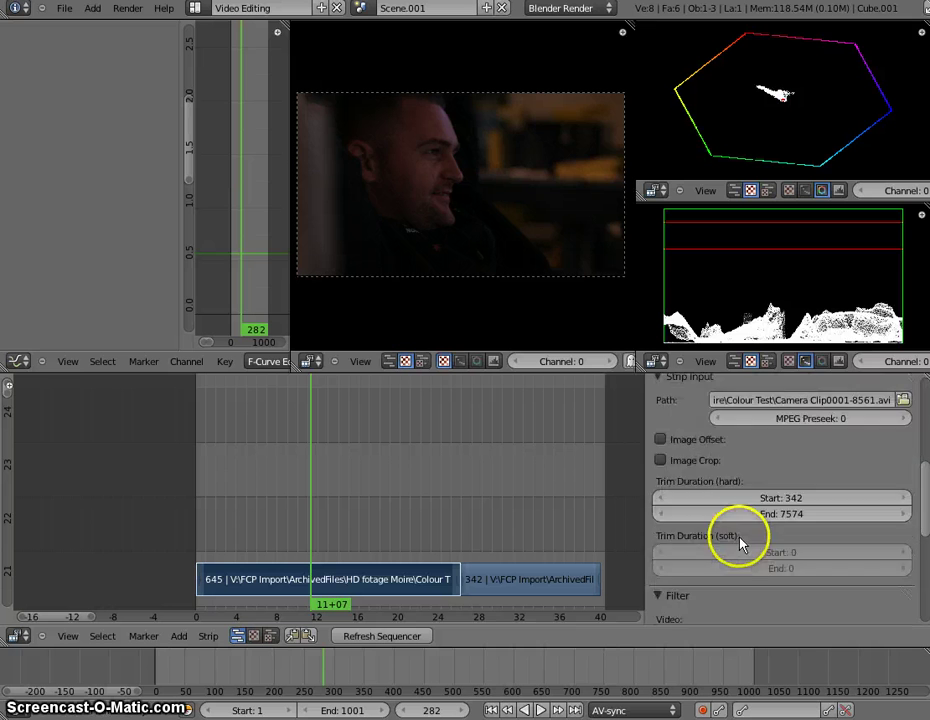
{"action": "scroll", "coordinate": [741, 541], "scroll_direction": "down", "scroll_amount": 2}
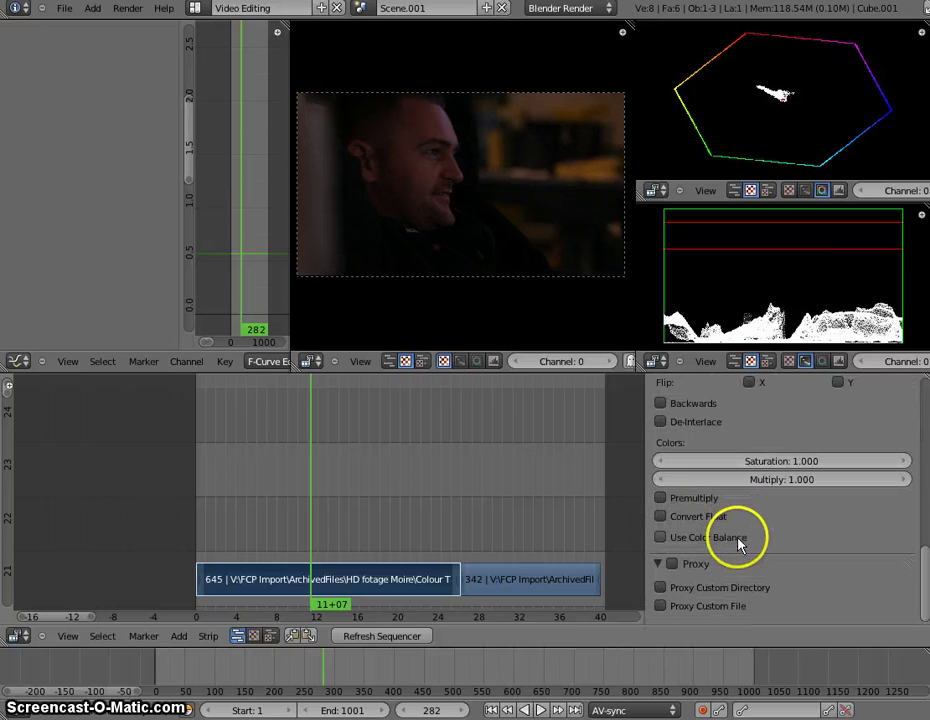
{"action": "left_click", "coordinate": [661, 538]}
{"action": "scroll", "coordinate": [755, 535], "scroll_direction": "down", "scroll_amount": 2}
{"action": "scroll", "coordinate": [755, 535], "scroll_direction": "down", "scroll_amount": 5}
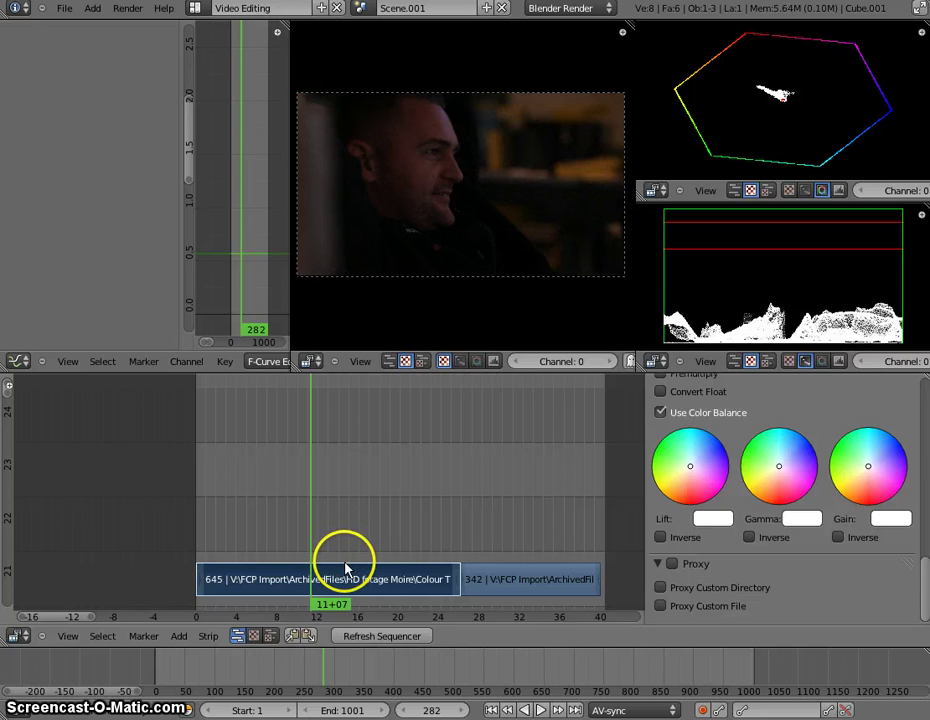
{"action": "scroll", "coordinate": [415, 500], "scroll_direction": "up", "scroll_amount": 3}
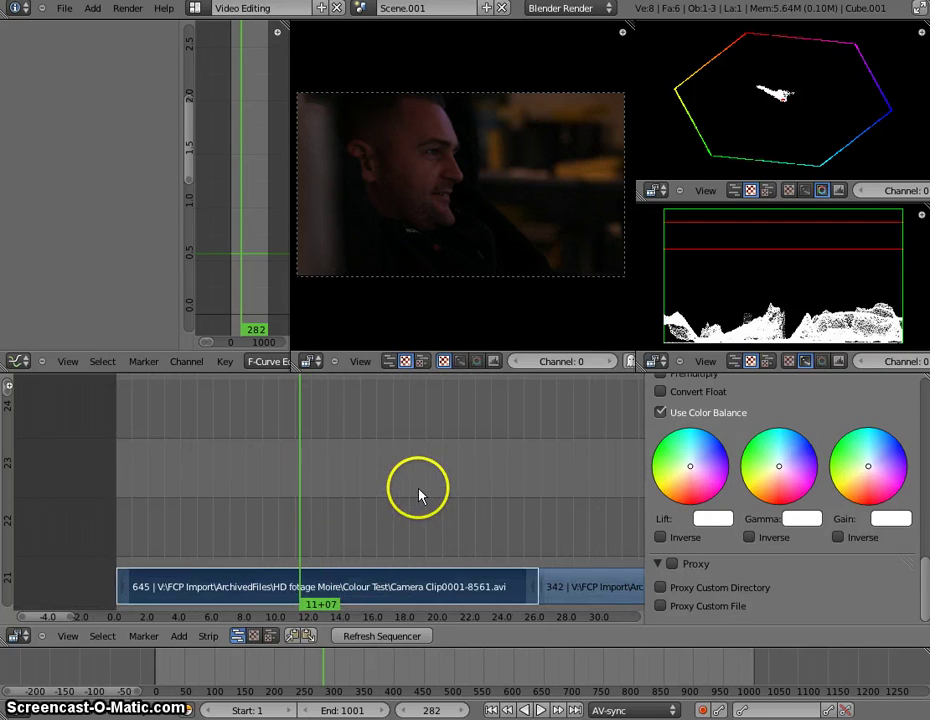
- Add a Transform effect strip above the first camera clip and select it
{"action": "left_click", "coordinate": [310, 580]}
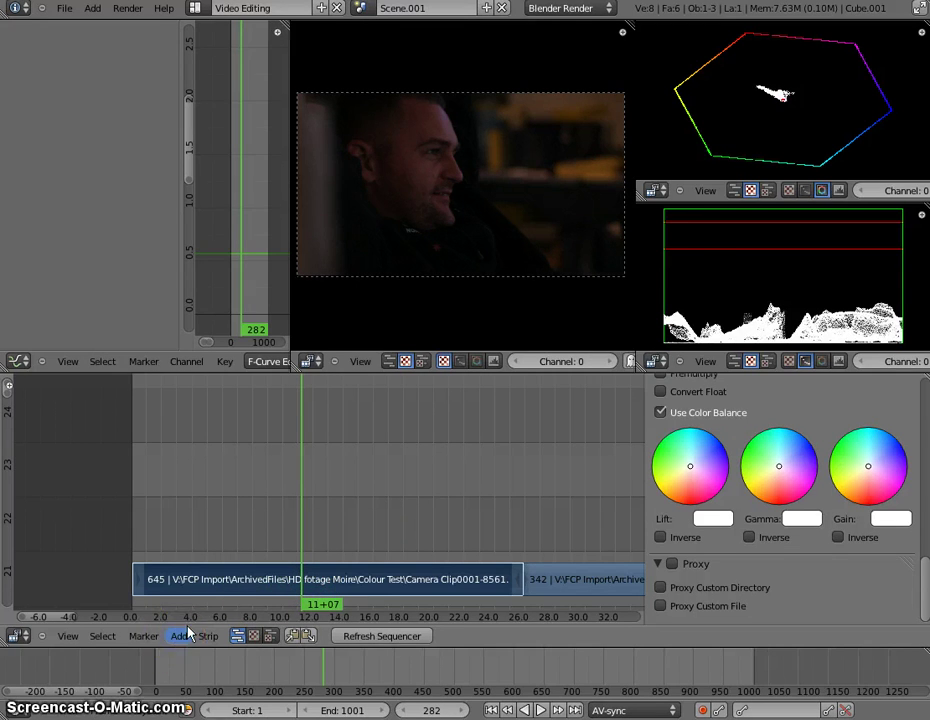
{"action": "left_click", "coordinate": [178, 636]}
{"action": "mouse_move", "coordinate": [205, 553]}
{"action": "left_click", "coordinate": [304, 508]}
{"action": "left_click", "coordinate": [303, 545]}
{"action": "left_click", "coordinate": [318, 575]}
{"action": "left_click", "coordinate": [314, 532]}
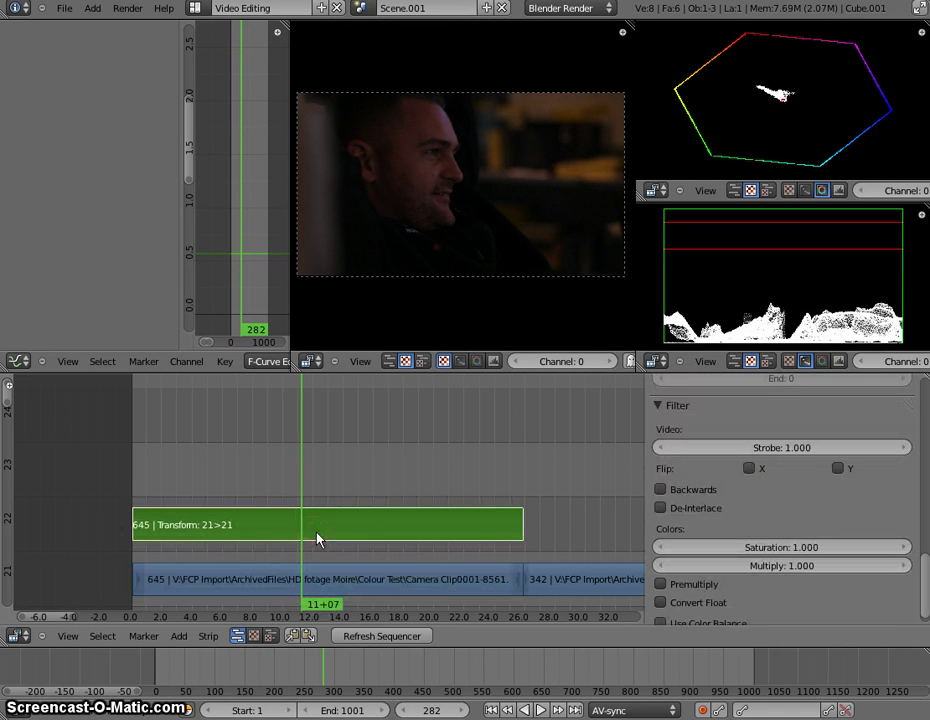
- Enable colour balance on the Transform strip and return to frame 221
{"action": "left_click", "coordinate": [276, 517]}
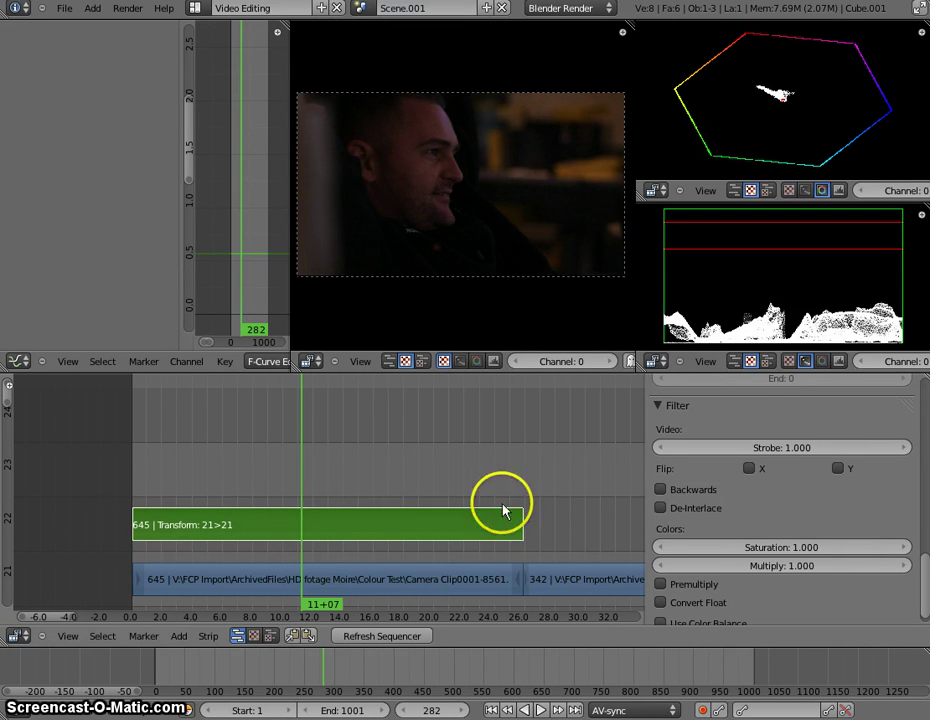
{"action": "scroll", "coordinate": [655, 608], "scroll_direction": "down", "scroll_amount": 1}
{"action": "left_click", "coordinate": [660, 608]}
{"action": "scroll", "coordinate": [820, 573], "scroll_direction": "down", "scroll_amount": 5}
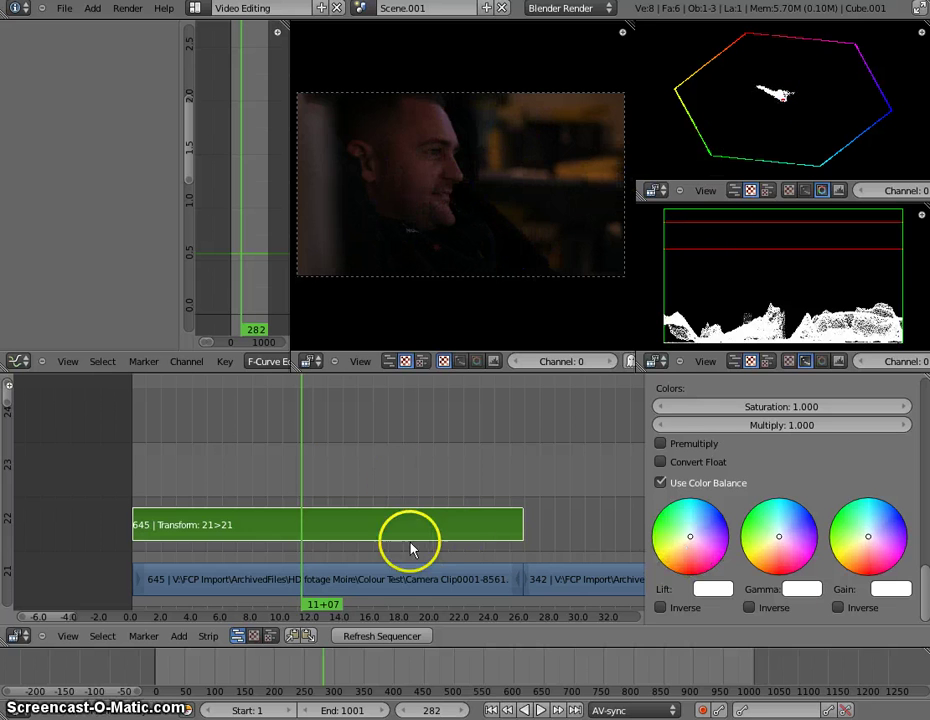
{"action": "left_click_drag", "start_coordinate": [270, 477], "coordinate": [266, 470]}
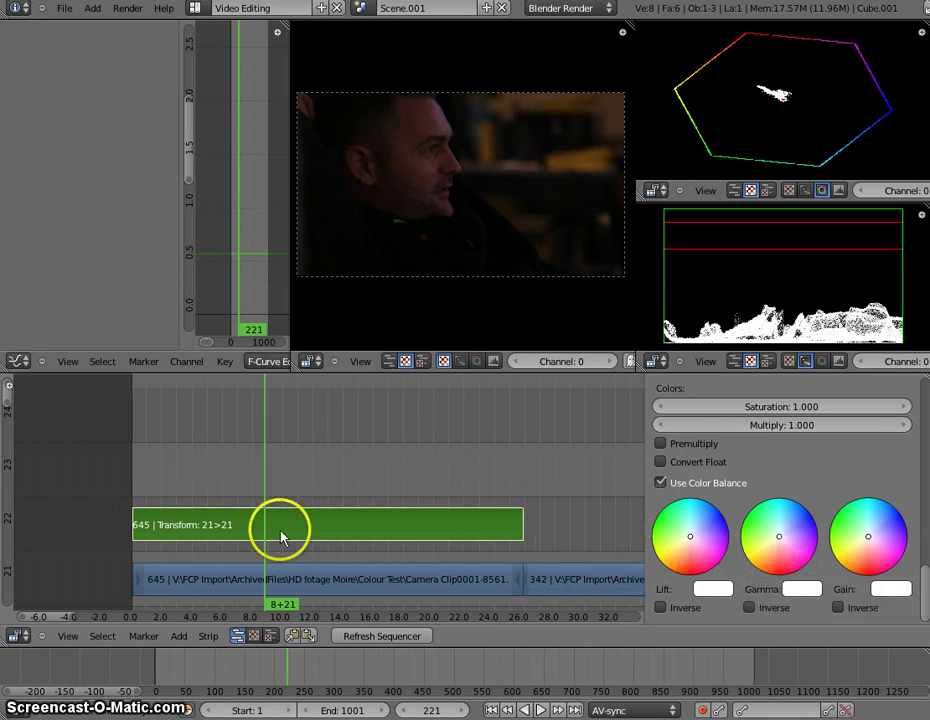
- Shift the Transform strip's gamma tint and scrub through both shots to check it
{"action": "left_click", "coordinate": [782, 542]}
{"action": "left_click_drag", "start_coordinate": [784, 540], "coordinate": [788, 524]}
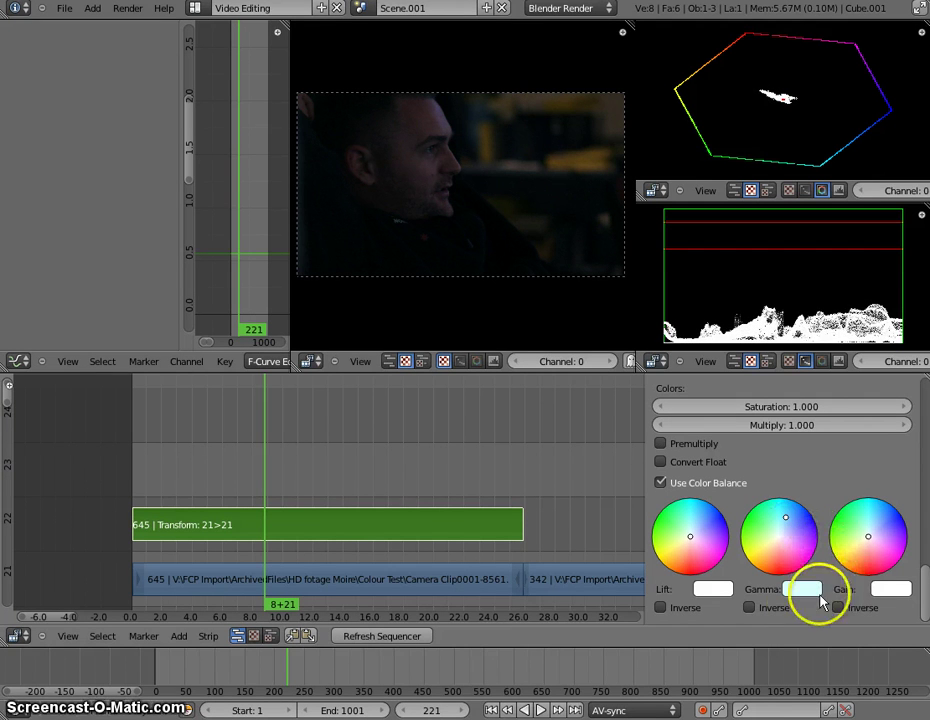
{"action": "left_click_drag", "start_coordinate": [285, 476], "coordinate": [450, 476]}
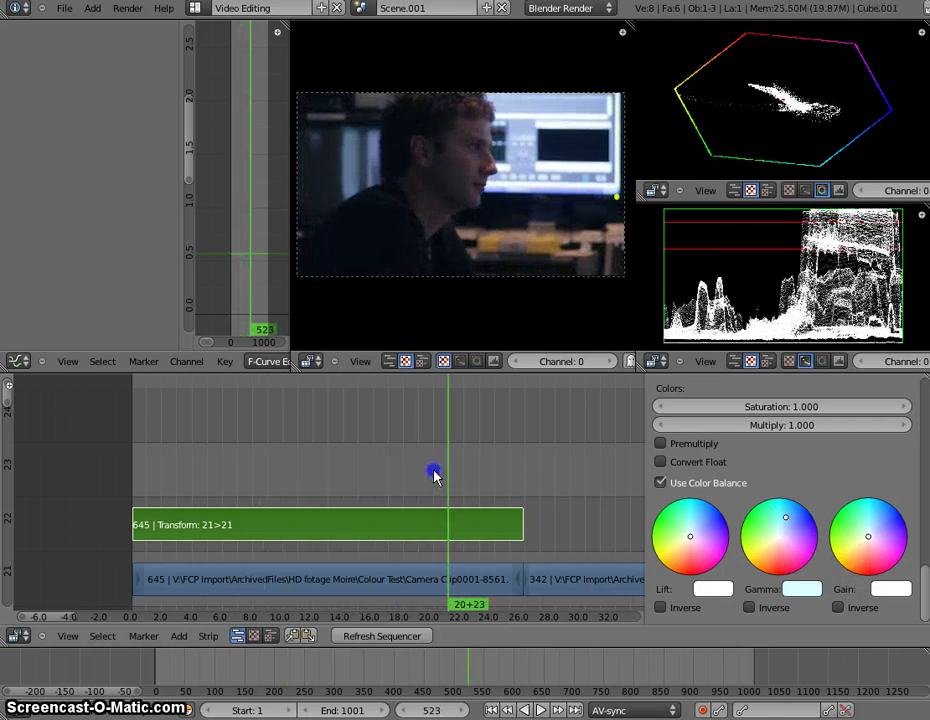
{"action": "left_click_drag", "start_coordinate": [434, 475], "coordinate": [245, 465]}
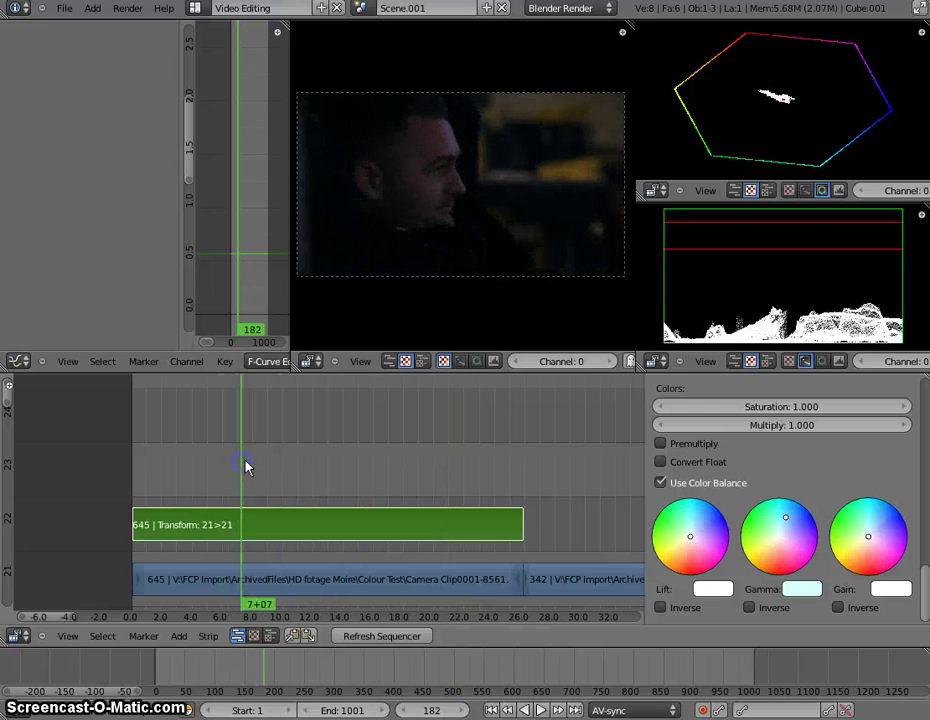
- Toggle the Transform strip's colour balance off and back on, then zoom out to show all strips
{"action": "left_click", "coordinate": [661, 484]}
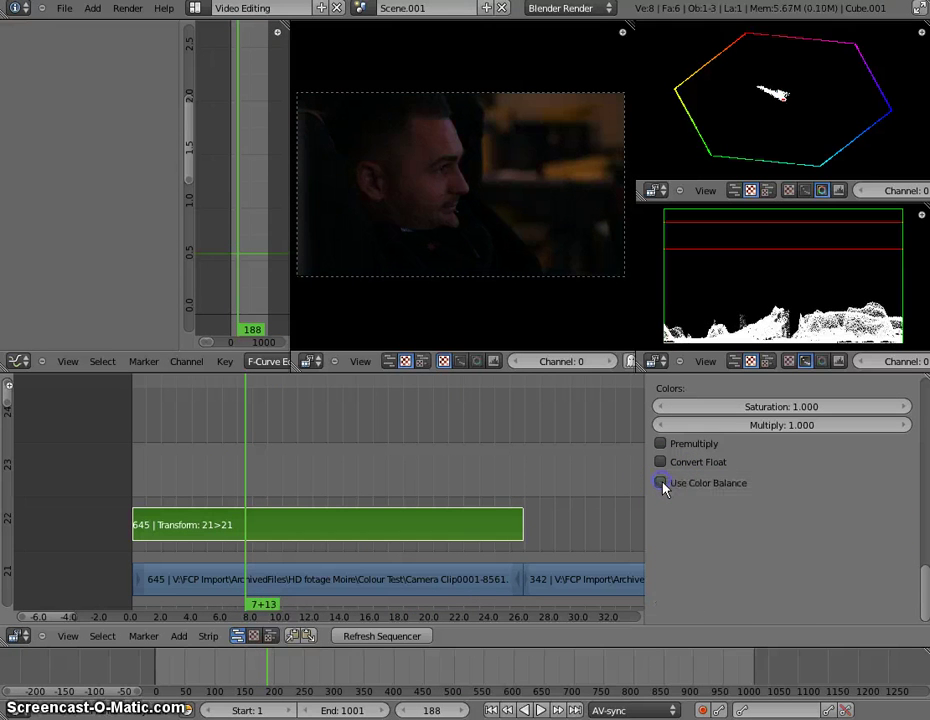
{"action": "left_click", "coordinate": [661, 484]}
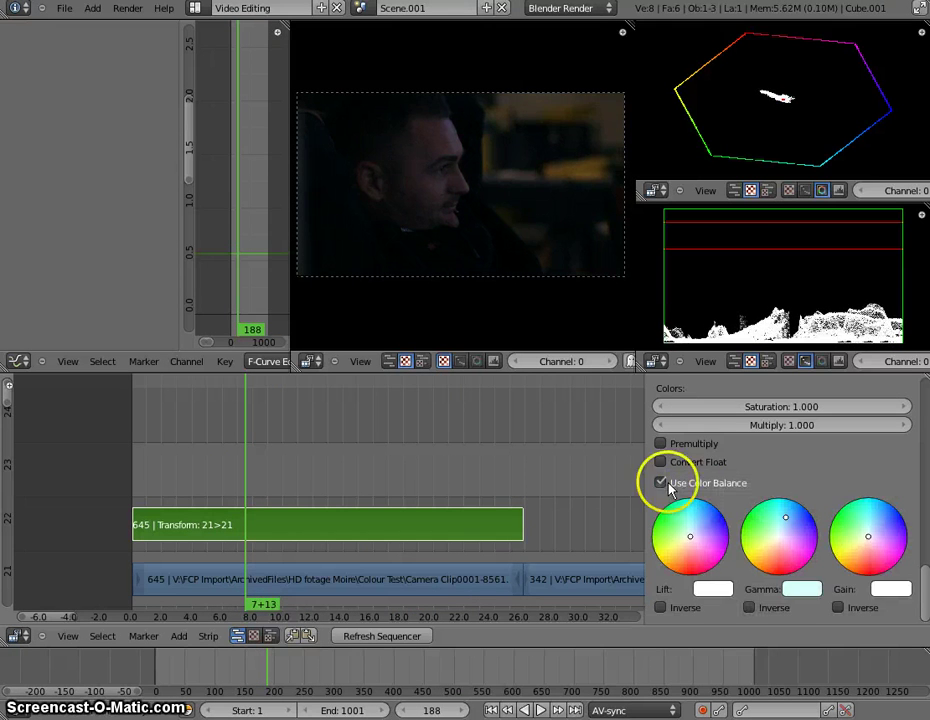
{"action": "scroll", "coordinate": [515, 461], "scroll_direction": "down", "scroll_amount": 2}
{"action": "middle_click_drag", "start_coordinate": [417, 484], "coordinate": [365, 430]}
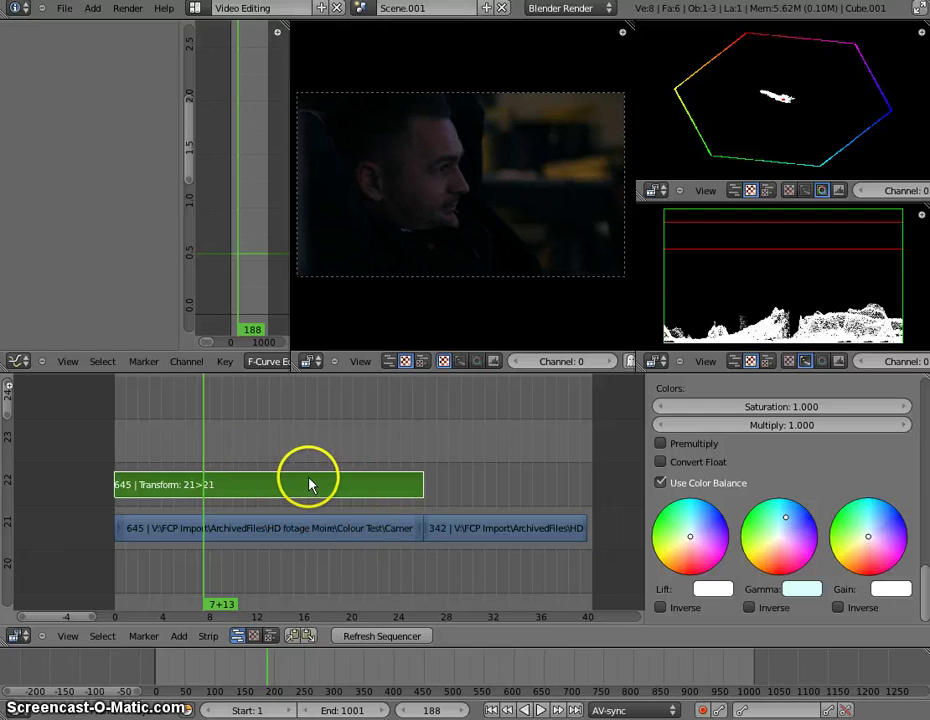
- Check clip 342 at frame 819, then select the Transform strip at frame 481
{"action": "right_click", "coordinate": [493, 528]}
{"action": "left_click", "coordinate": [486, 500]}
{"action": "left_click", "coordinate": [507, 485]}
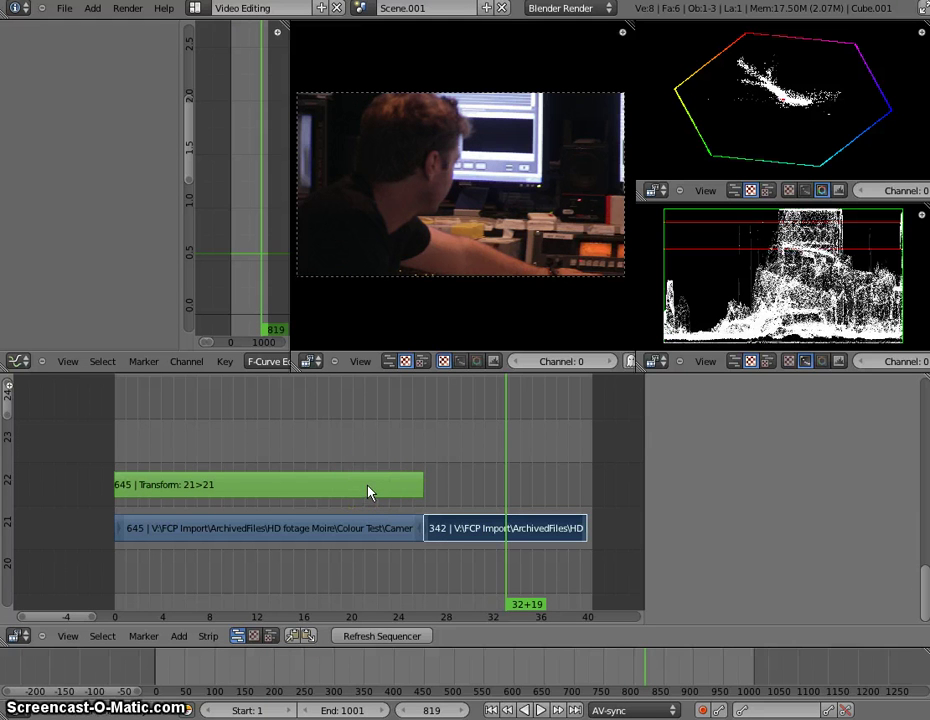
{"action": "right_click", "coordinate": [518, 536]}
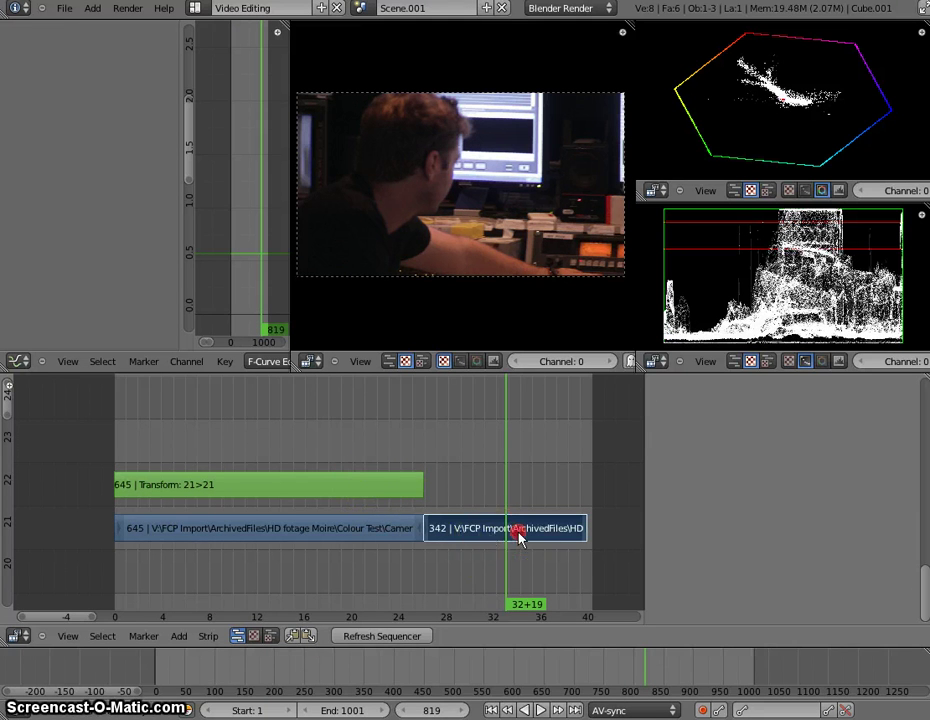
{"action": "right_click", "coordinate": [336, 487]}
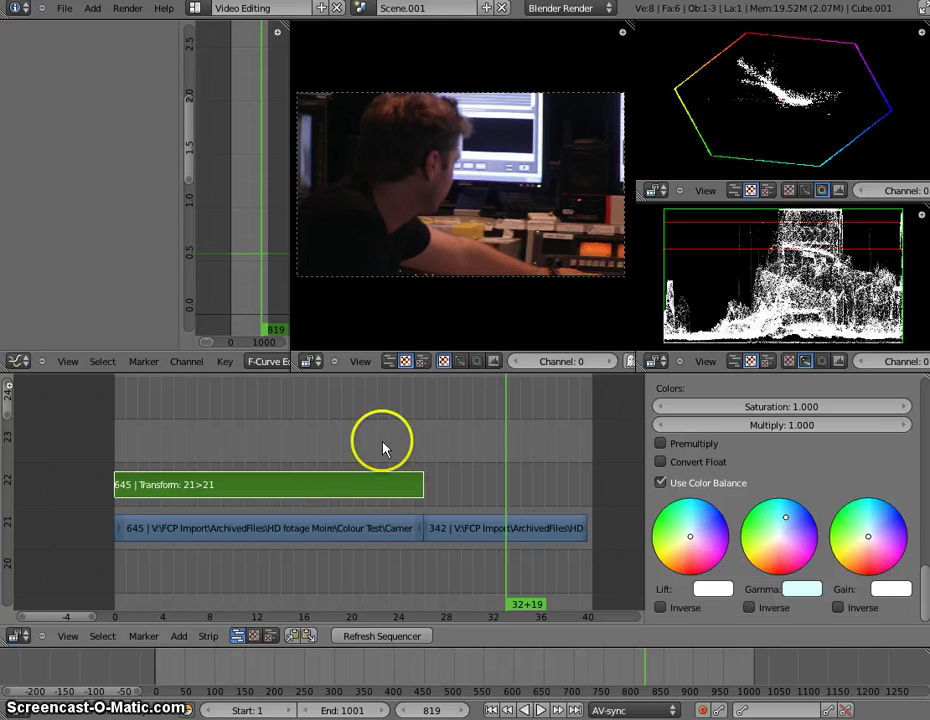
{"action": "left_click_drag", "start_coordinate": [377, 446], "coordinate": [332, 478]}
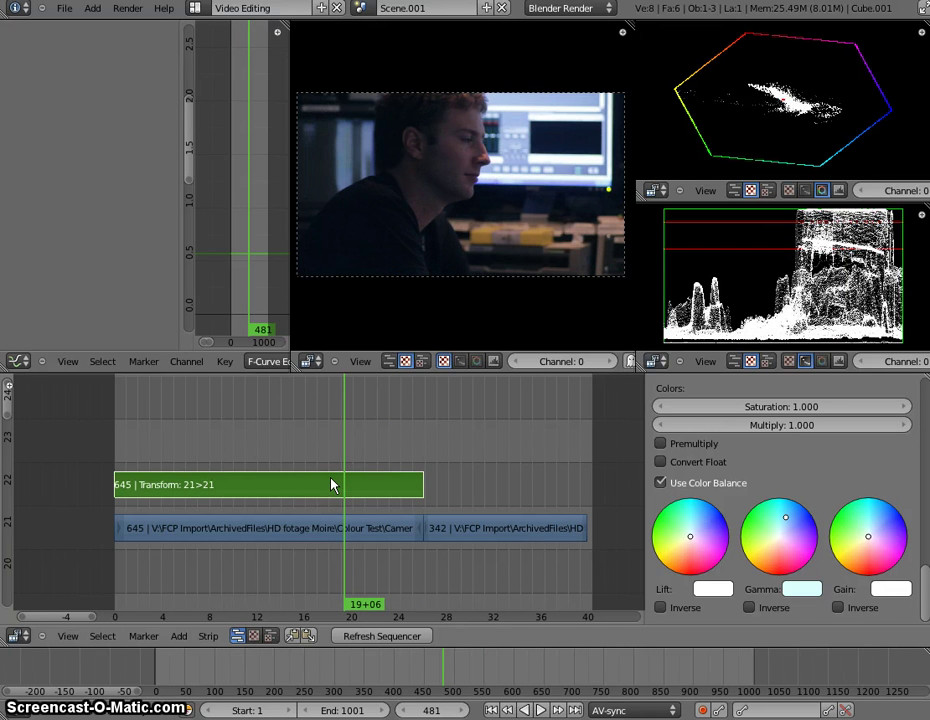
{"action": "right_click", "coordinate": [332, 486]}
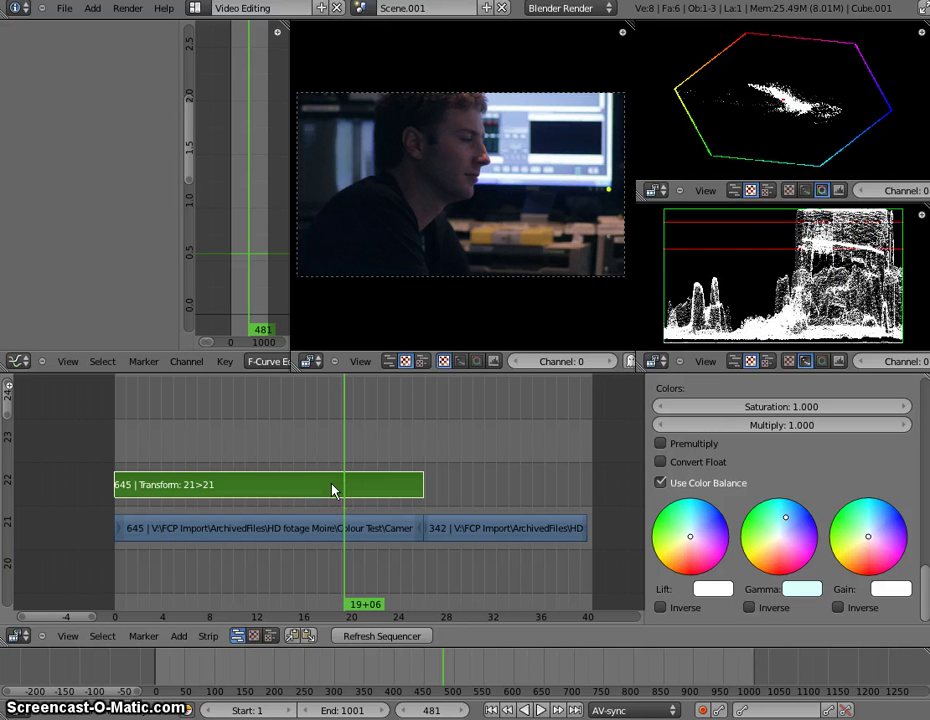
- Duplicate the Transform strip, reassign Transform.001 to clip 342, and move it to channel 22
{"action": "key", "text": "shift+d"}
{"action": "left_click", "coordinate": [332, 446]}
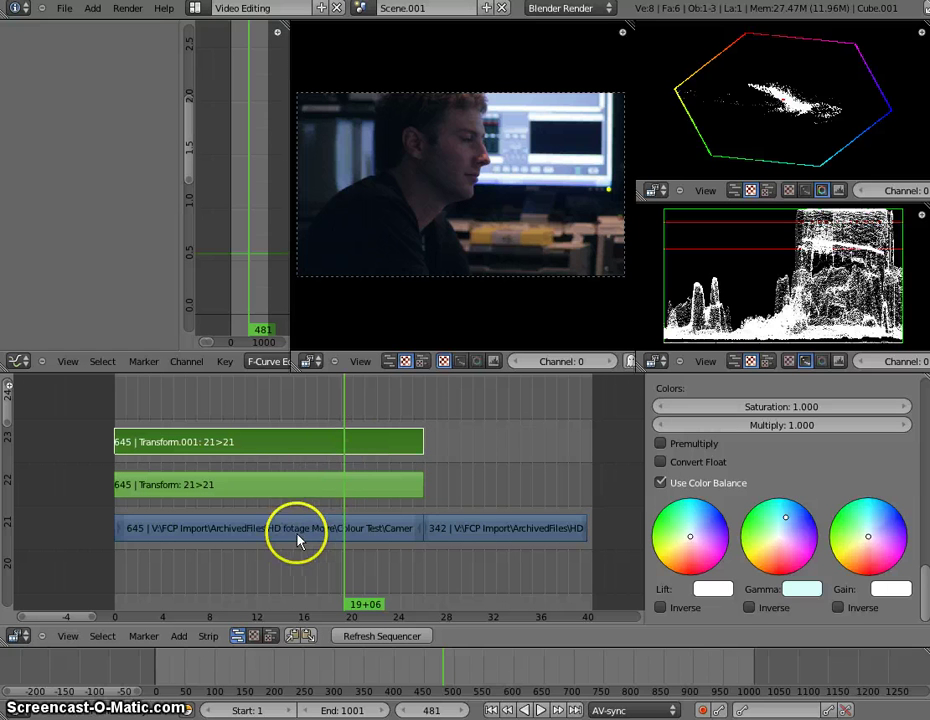
{"action": "right_click", "coordinate": [511, 533]}
{"action": "right_click", "coordinate": [343, 452], "text": "shift"}
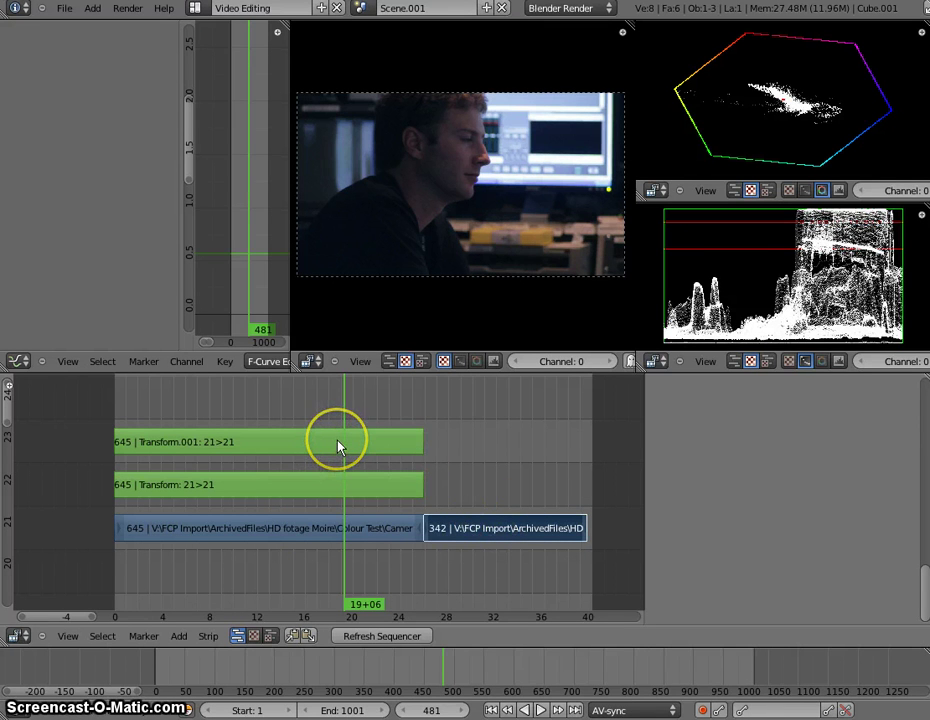
{"action": "right_click", "coordinate": [338, 445]}
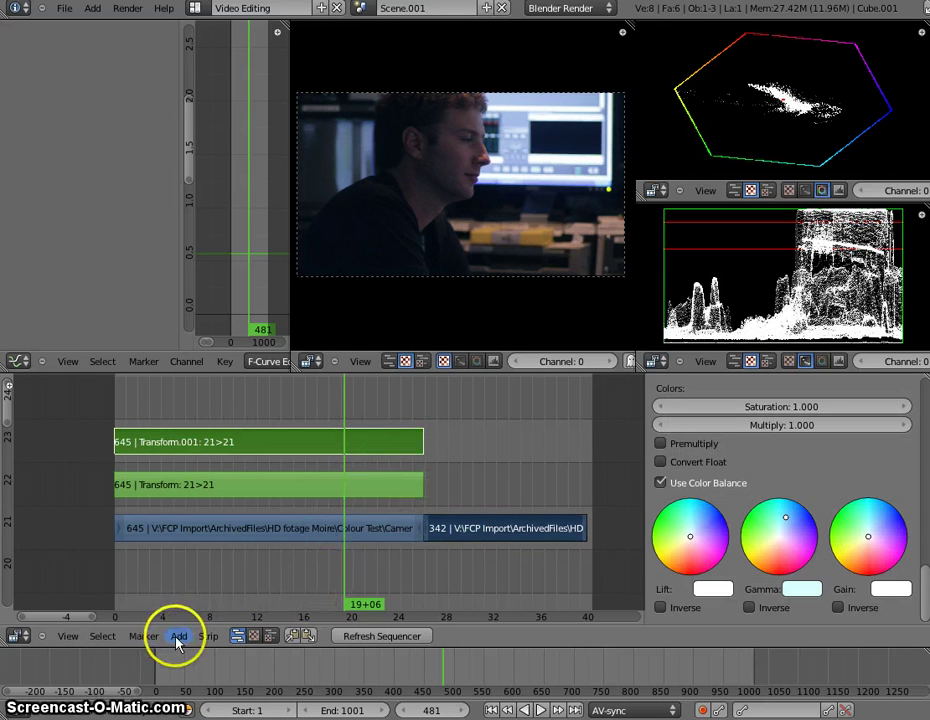
{"action": "left_click", "coordinate": [208, 637]}
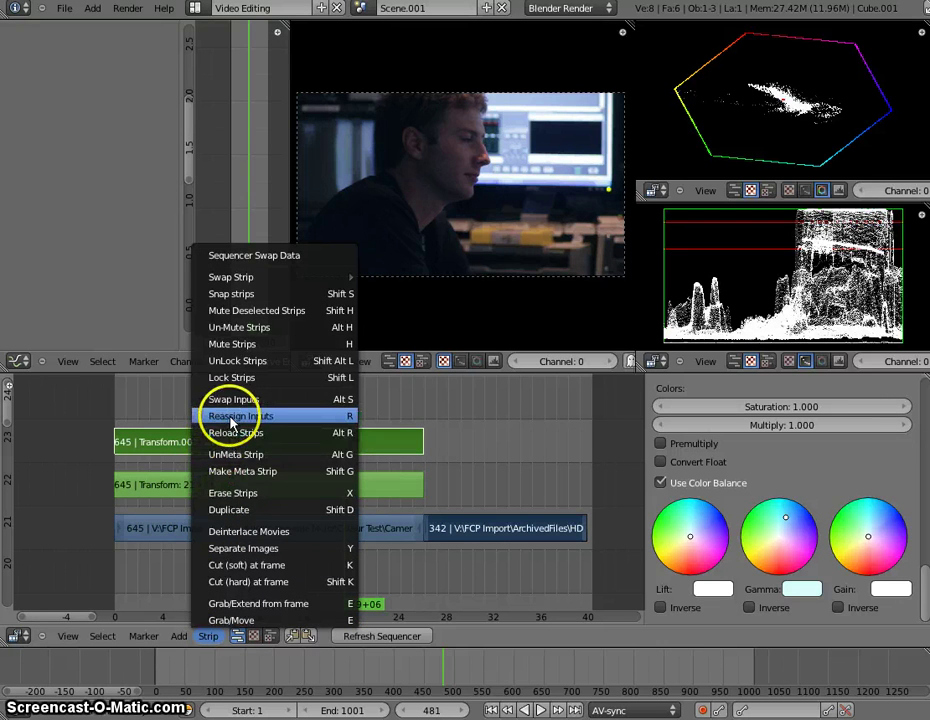
{"action": "left_click", "coordinate": [322, 415]}
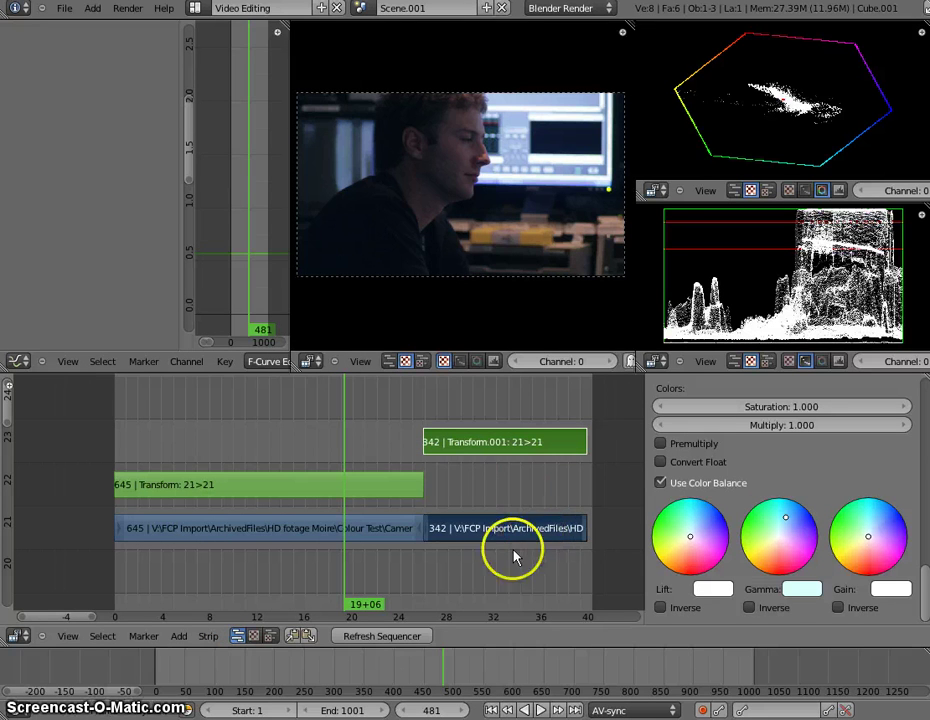
{"action": "right_click_drag", "start_coordinate": [507, 456], "coordinate": [494, 504]}
- Scrub through both clips, selecting 645 and 342, and stop at frame 221
{"action": "left_click_drag", "start_coordinate": [461, 425], "coordinate": [548, 430]}
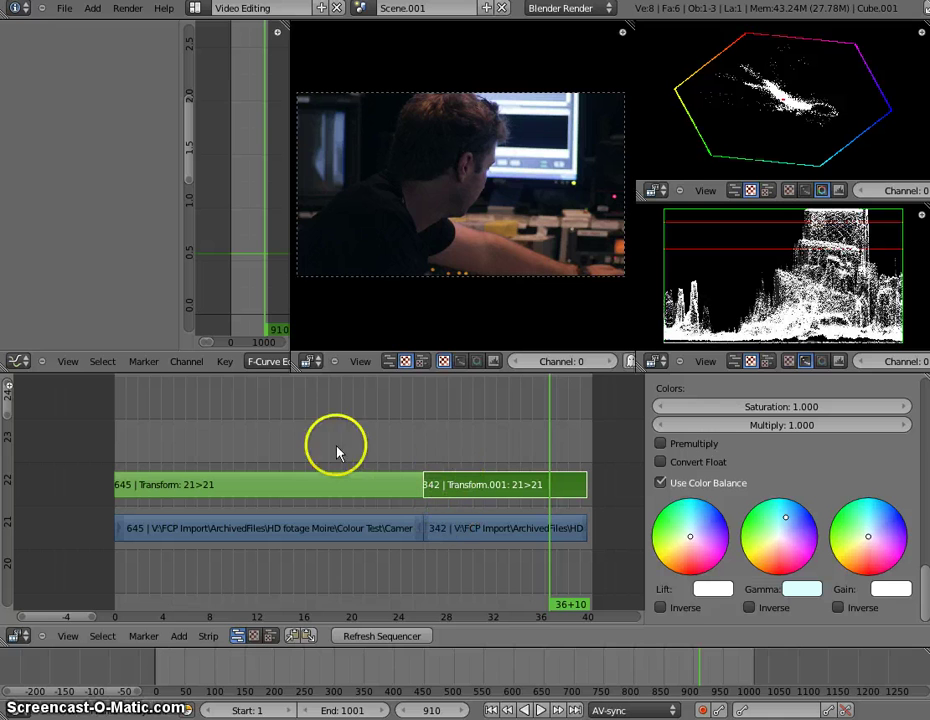
{"action": "left_click", "coordinate": [204, 450]}
{"action": "left_click", "coordinate": [475, 442]}
{"action": "left_click_drag", "start_coordinate": [525, 447], "coordinate": [217, 445]}
{"action": "scroll", "coordinate": [241, 459], "scroll_direction": "down", "scroll_amount": 3}
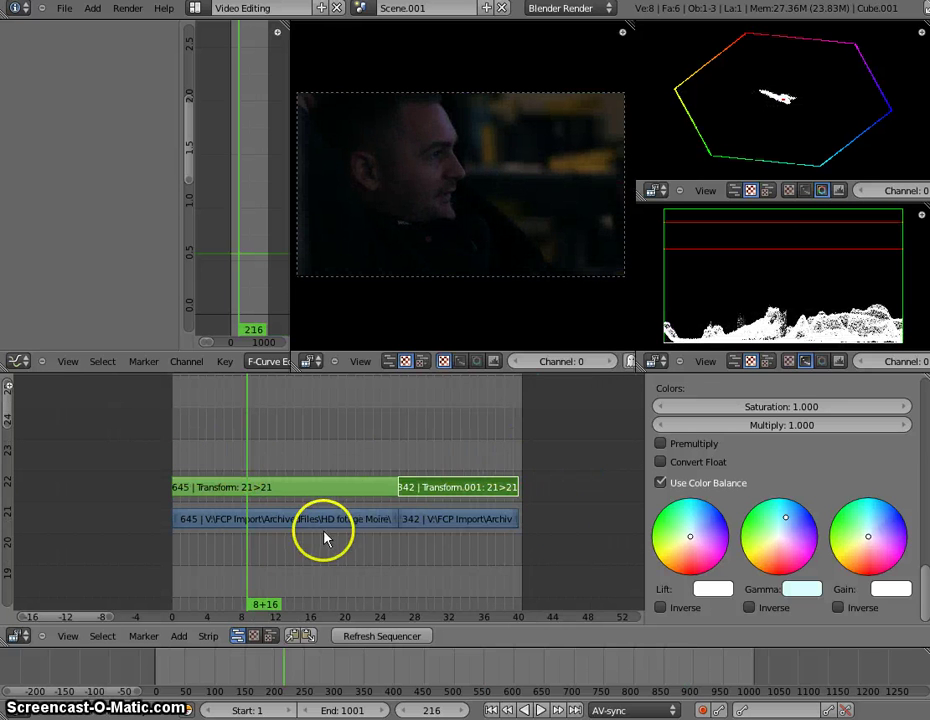
{"action": "right_click", "coordinate": [291, 521]}
{"action": "right_click", "coordinate": [426, 522]}
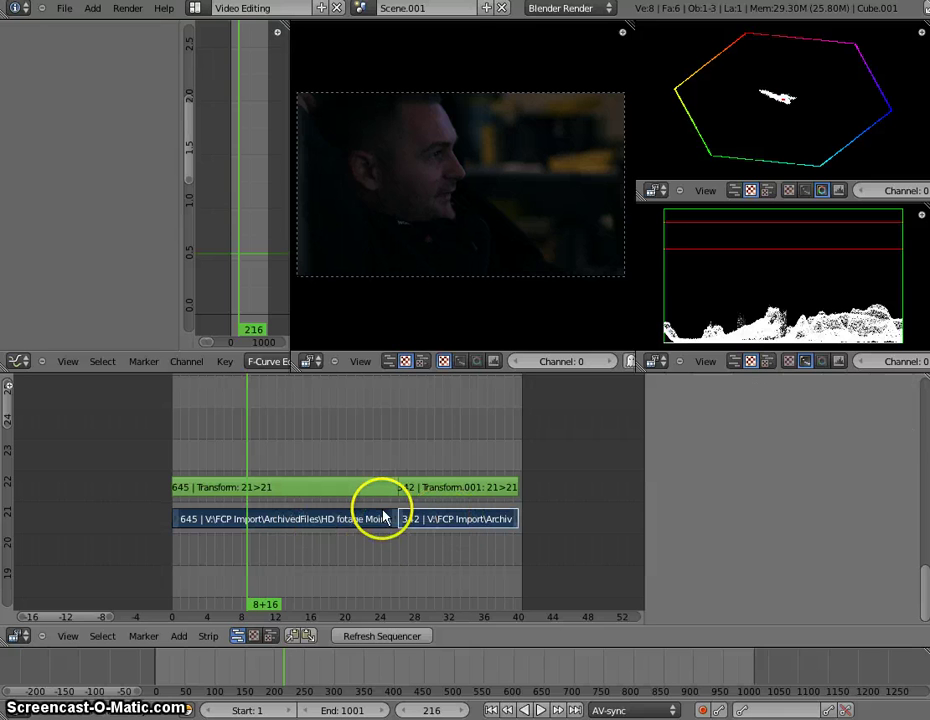
{"action": "left_click", "coordinate": [249, 446]}
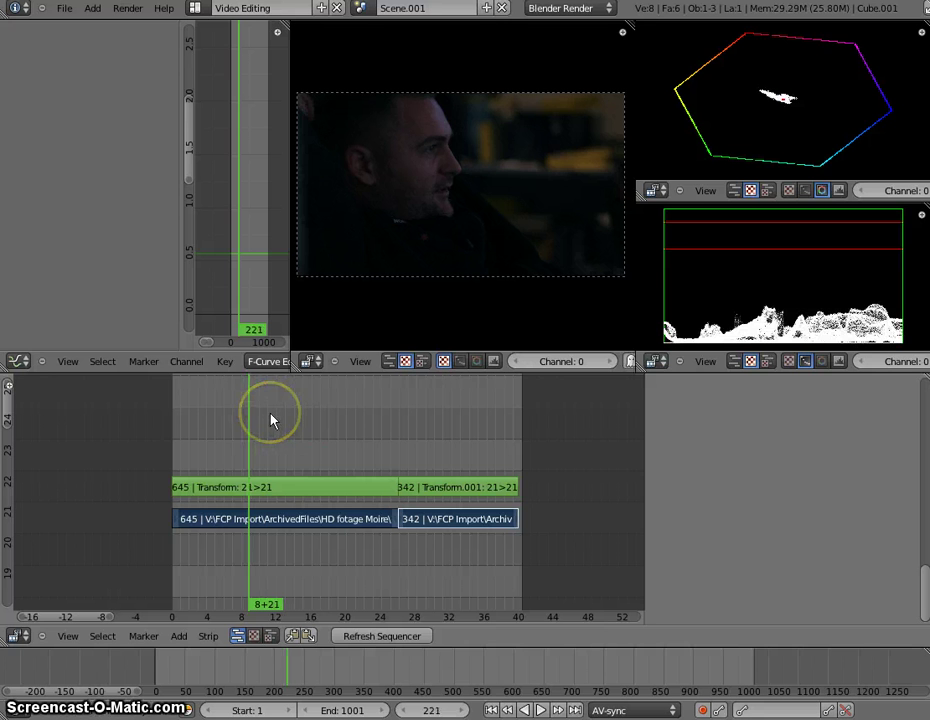
{"action": "scroll", "coordinate": [280, 455], "scroll_direction": "up", "scroll_amount": 2}
- Add a timeline marker at frame 404
{"action": "left_click", "coordinate": [286, 453]}
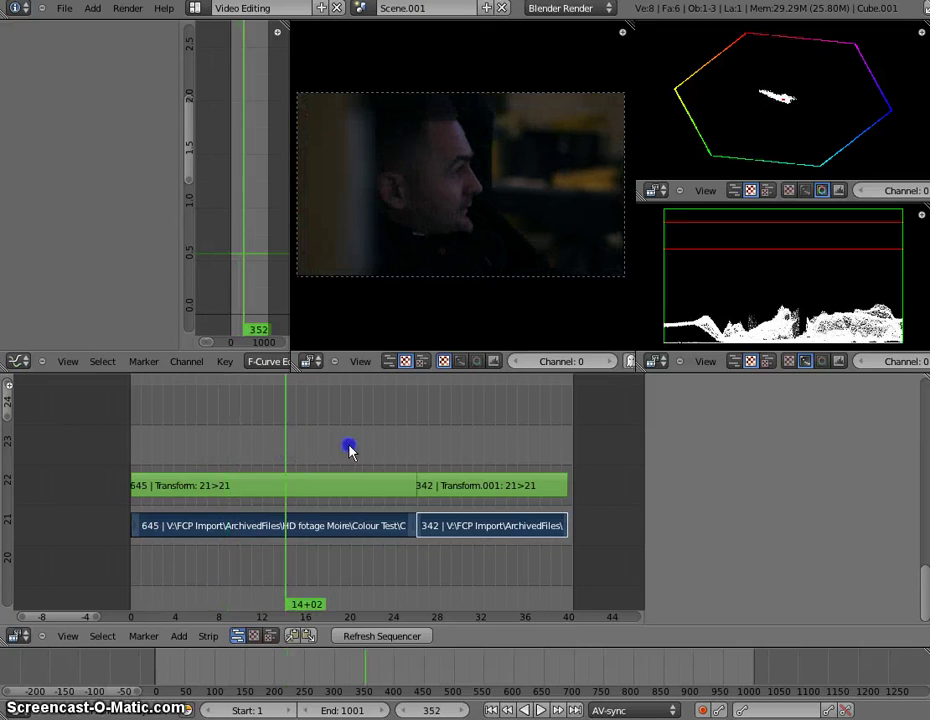
{"action": "left_click_drag", "start_coordinate": [349, 450], "coordinate": [309, 446]}
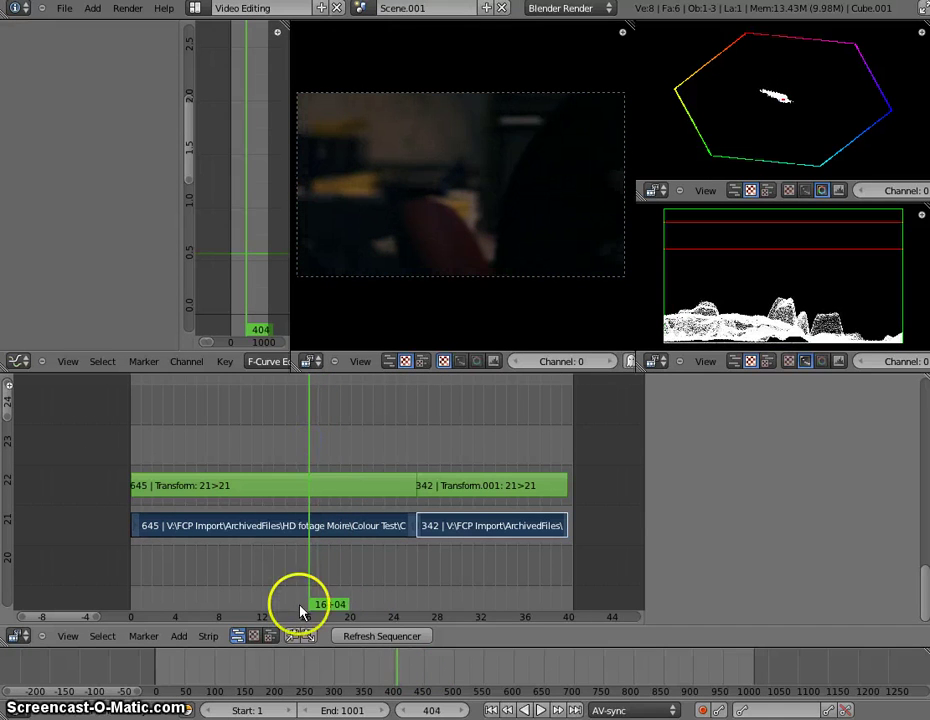
{"action": "left_click", "coordinate": [143, 636]}
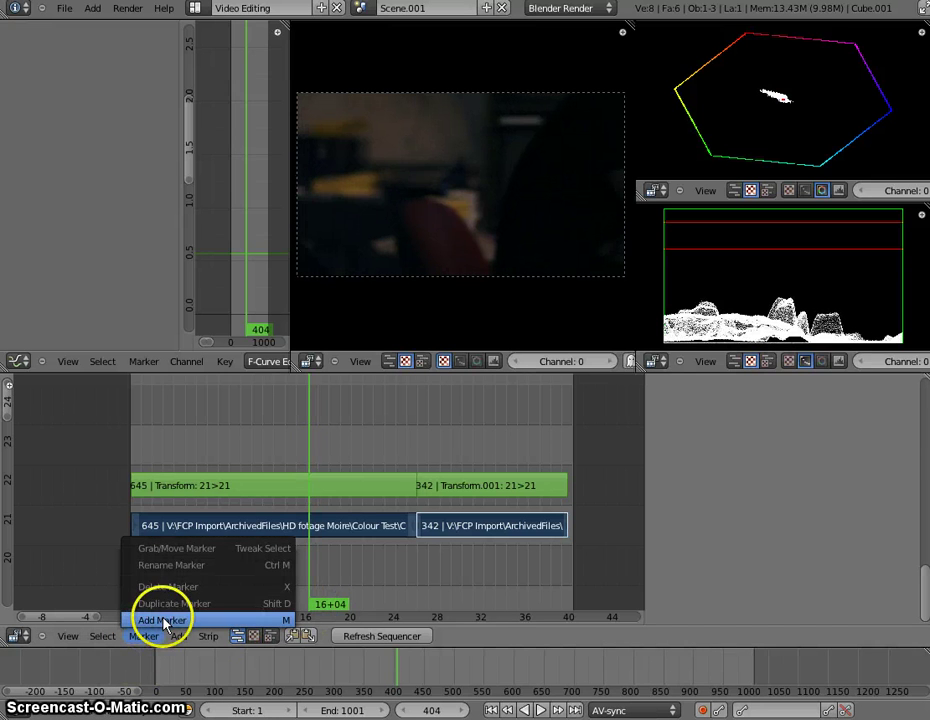
{"action": "left_click", "coordinate": [165, 621]}
- Add a second timeline marker at frame 445, then return to about frame 402
{"action": "left_click", "coordinate": [322, 585]}
{"action": "left_click_drag", "start_coordinate": [324, 583], "coordinate": [325, 585]}
{"action": "left_click", "coordinate": [157, 634]}
{"action": "left_click", "coordinate": [166, 620]}
{"action": "left_click_drag", "start_coordinate": [311, 453], "coordinate": [308, 455]}
{"action": "scroll", "coordinate": [308, 459], "scroll_direction": "up", "scroll_amount": 3}
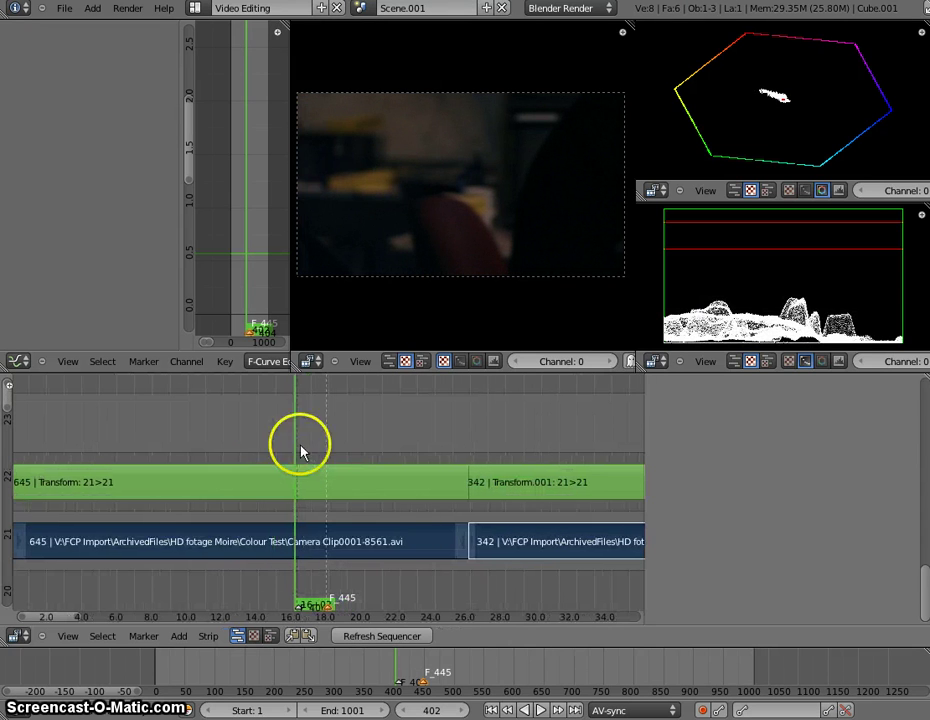
- Add Transform.002 over the first Transform strip and tick Use Color Balance on it
{"action": "right_click", "coordinate": [311, 487]}
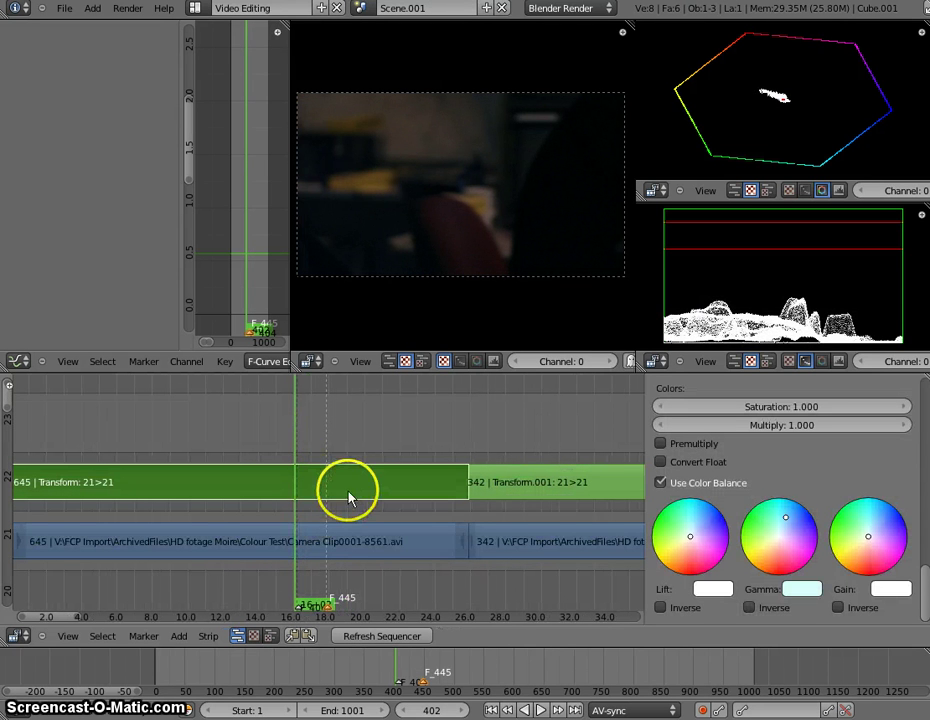
{"action": "scroll", "coordinate": [313, 456], "scroll_direction": "down", "scroll_amount": 2}
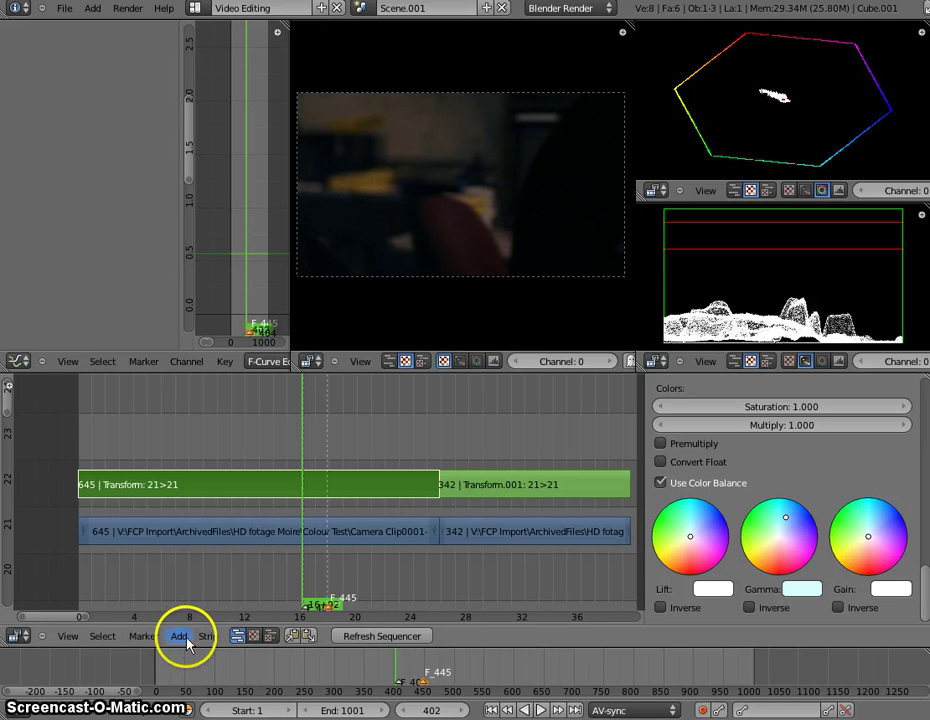
{"action": "left_click", "coordinate": [184, 640]}
{"action": "mouse_move", "coordinate": [216, 556]}
{"action": "left_click", "coordinate": [303, 443]}
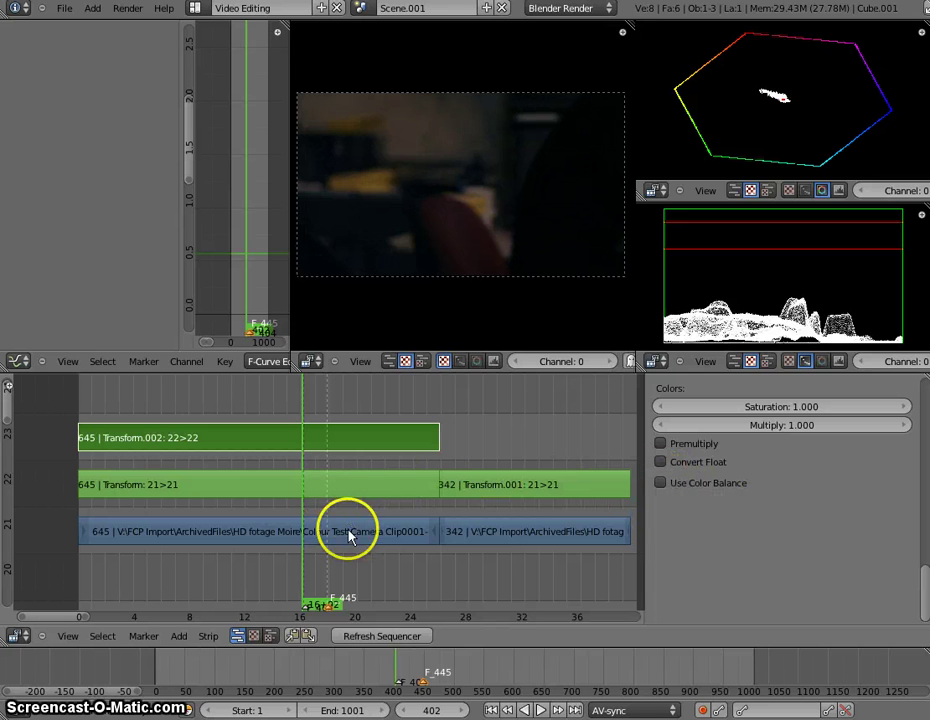
{"action": "left_click", "coordinate": [660, 483]}
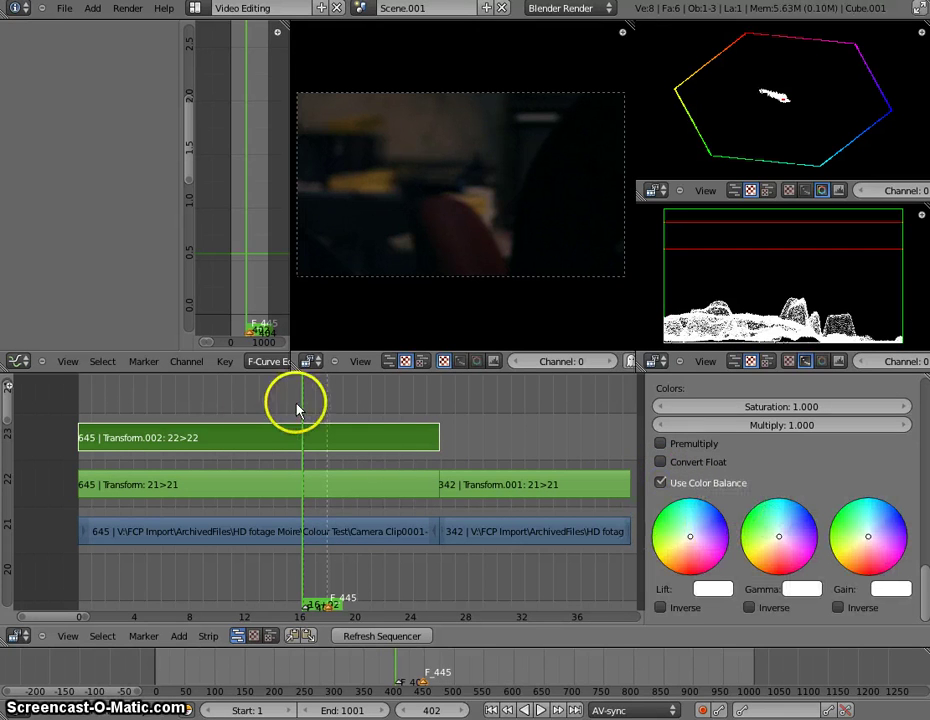
- At frame 284, raise Transform.002's Gain to 1.320
{"action": "left_click", "coordinate": [256, 406]}
{"action": "left_click_drag", "start_coordinate": [256, 406], "coordinate": [237, 403]}
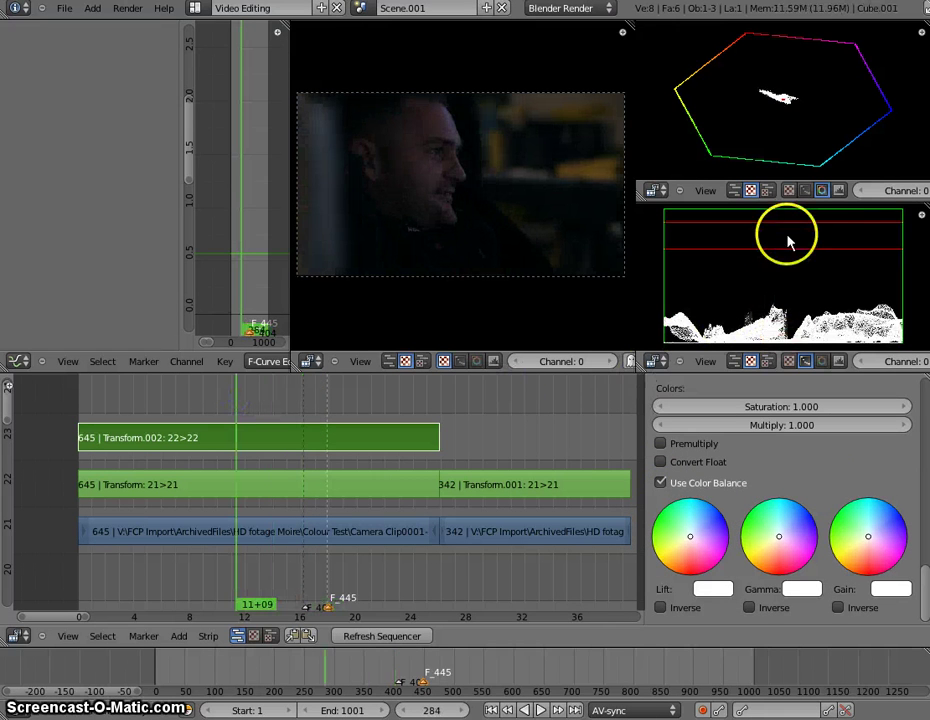
{"action": "left_click", "coordinate": [892, 589]}
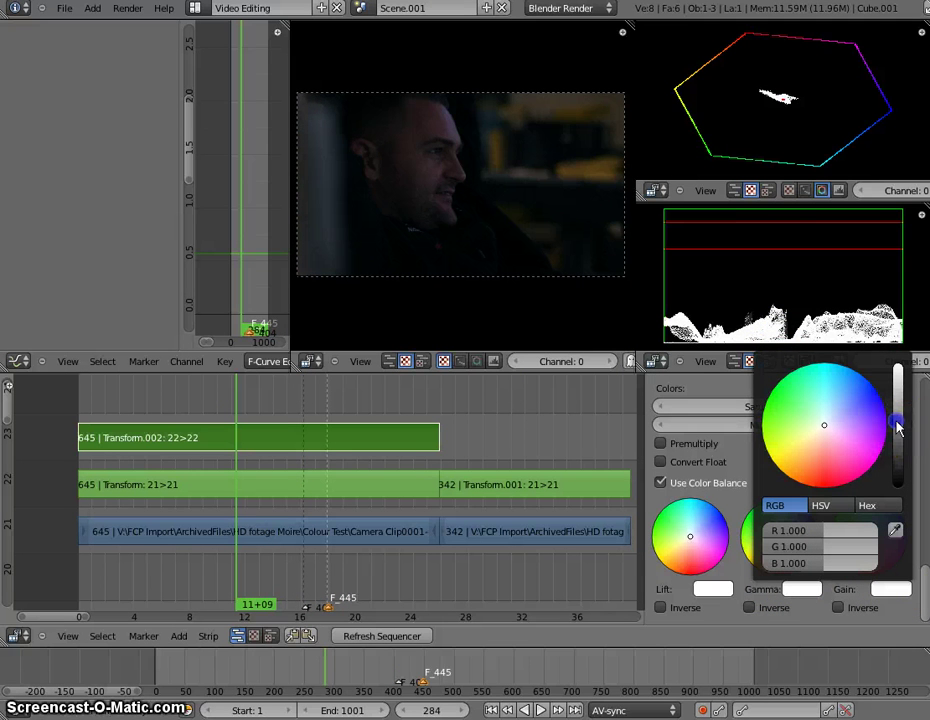
{"action": "left_click_drag", "start_coordinate": [897, 423], "coordinate": [895, 393]}
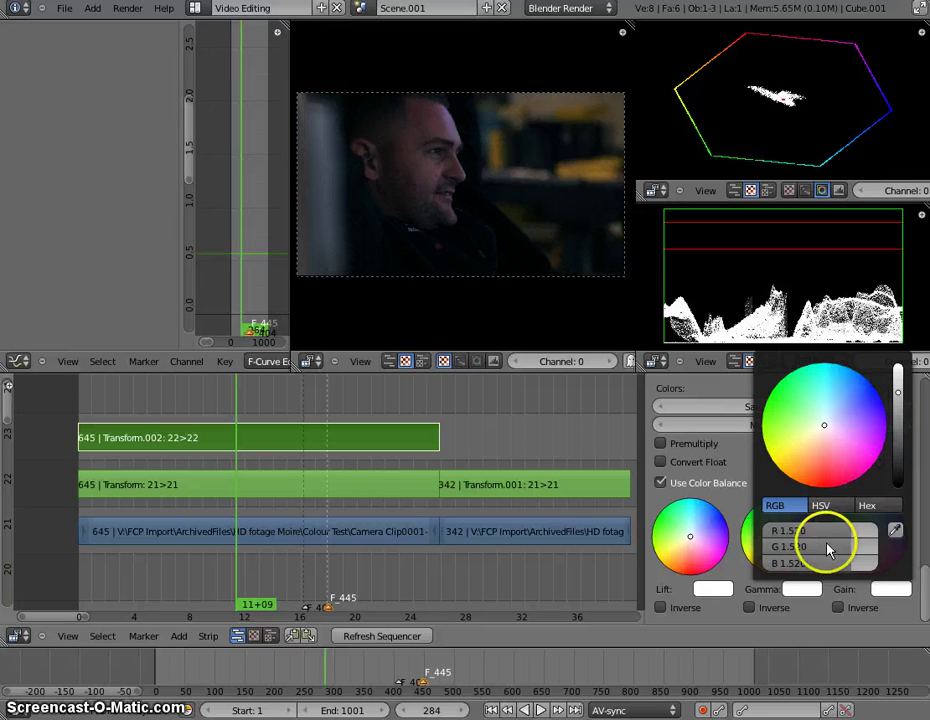
- Raise Transform.002's gamma slightly, to R, G and B 1.067, then scrub into the second shot
{"action": "left_click", "coordinate": [803, 588]}
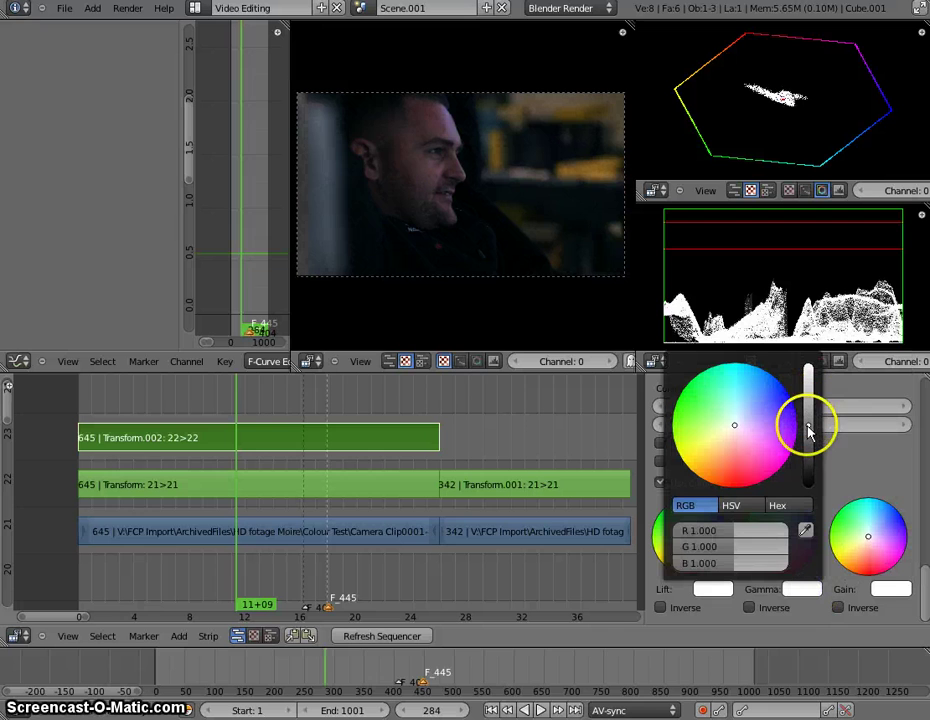
{"action": "left_click_drag", "start_coordinate": [810, 428], "coordinate": [808, 424]}
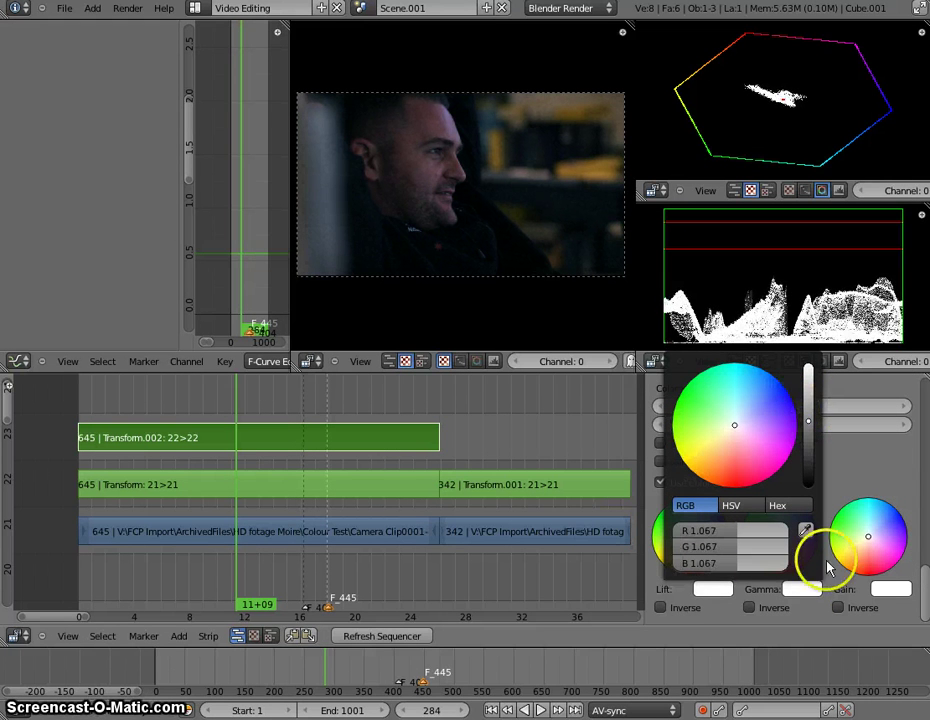
{"action": "left_click", "coordinate": [330, 410]}
{"action": "left_click_drag", "start_coordinate": [362, 414], "coordinate": [369, 414]}
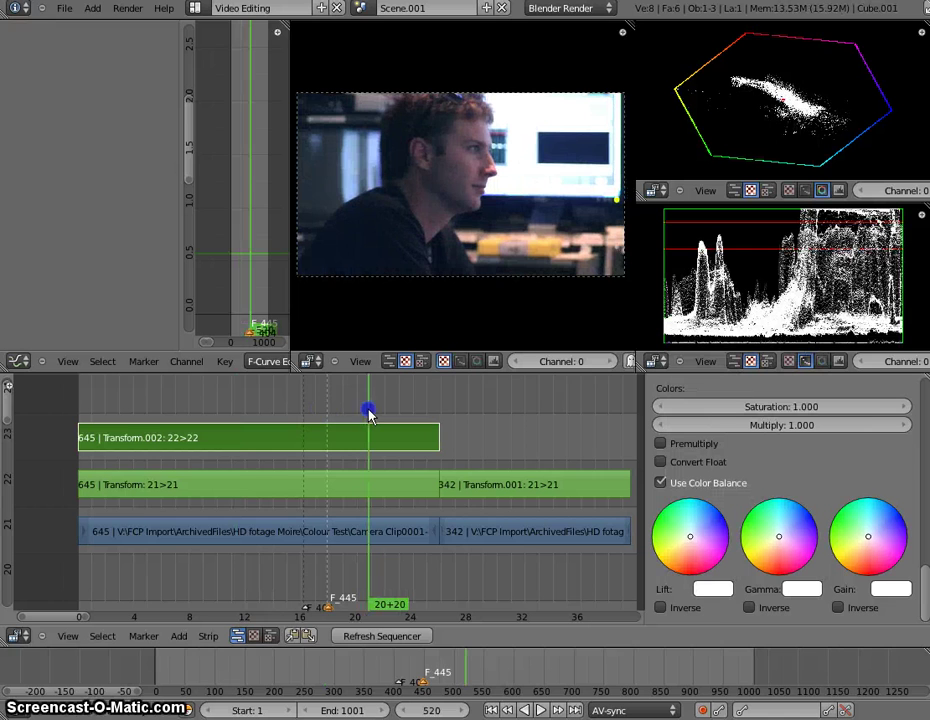
- At frame 404, set Transform.002's blend mode to Cross
{"action": "left_click", "coordinate": [303, 414]}
{"action": "scroll", "coordinate": [826, 473], "scroll_direction": "up", "scroll_amount": 10}
{"action": "scroll", "coordinate": [826, 473], "scroll_direction": "up", "scroll_amount": 10}
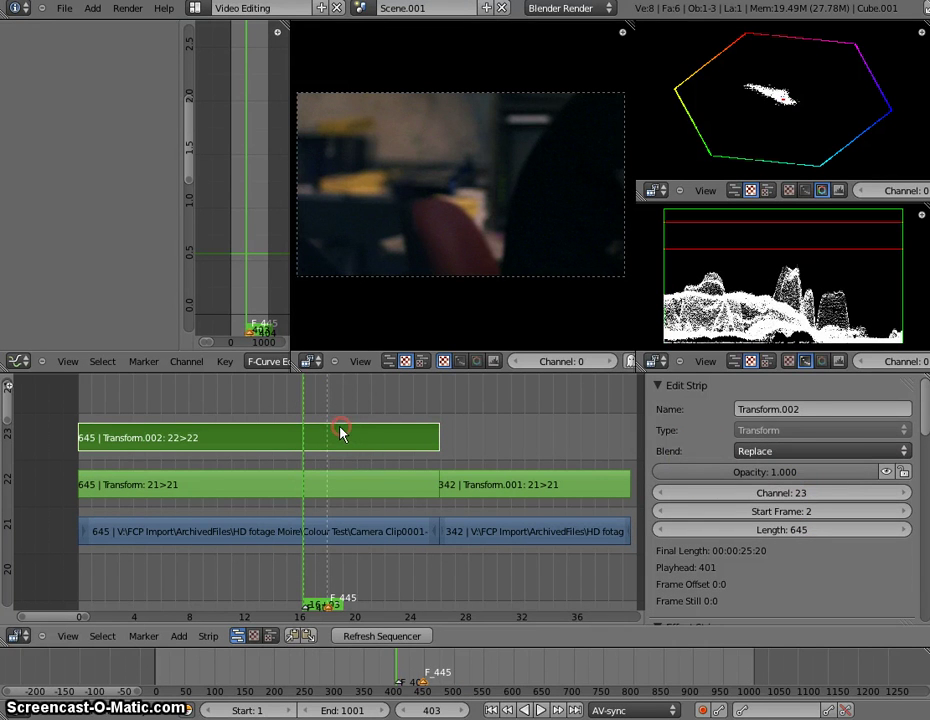
{"action": "left_click", "coordinate": [783, 452]}
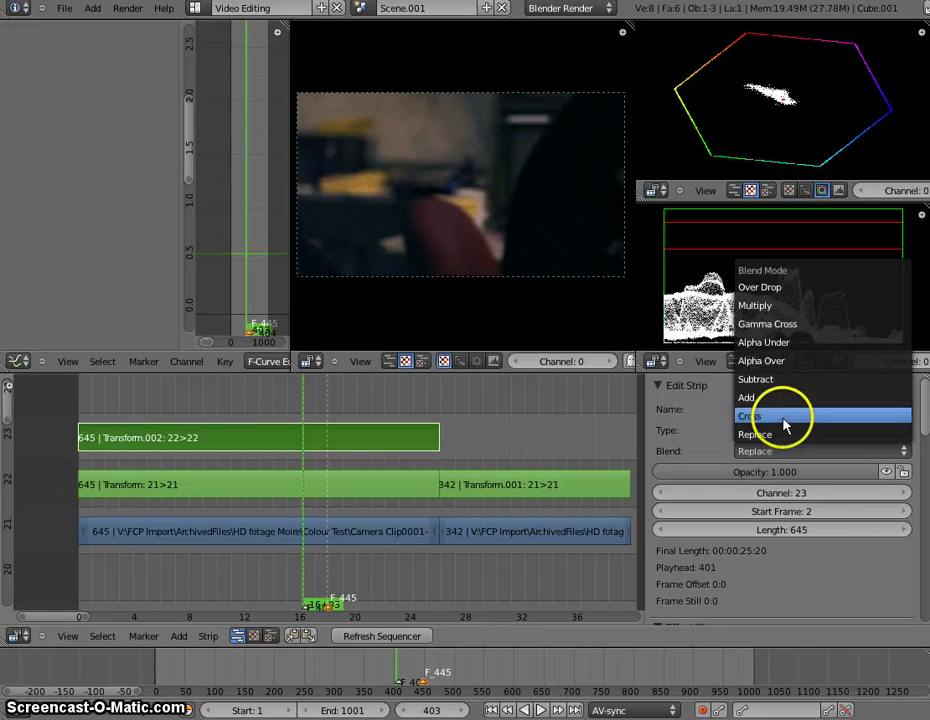
{"action": "left_click", "coordinate": [785, 424]}
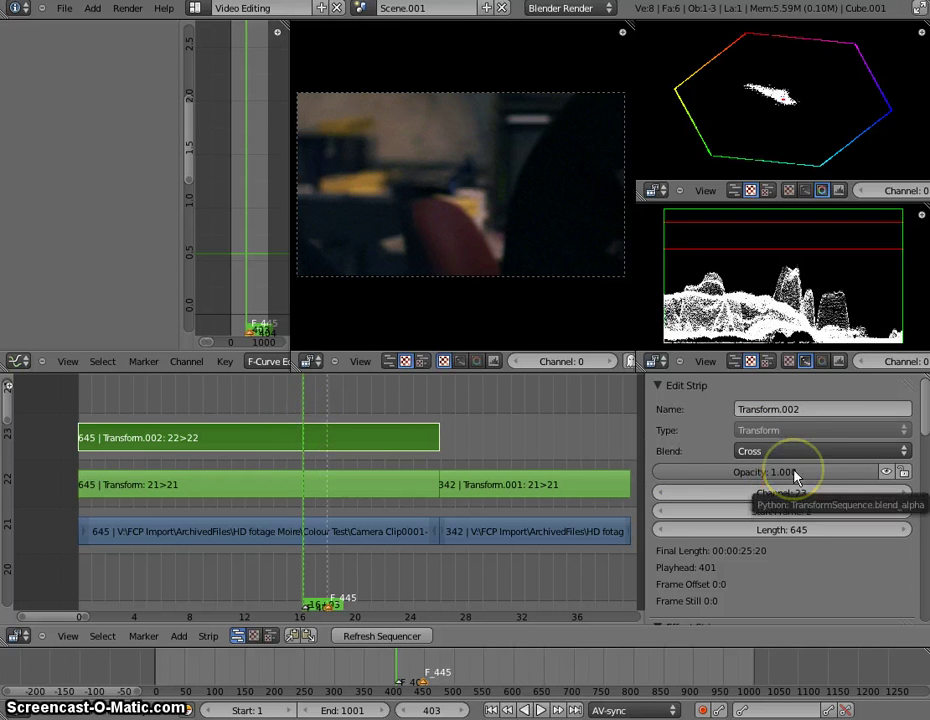
{"action": "mouse_move", "coordinate": [797, 478]}
{"action": "left_mouse_down"}
{"action": "mouse_move", "coordinate": [737, 467]}
{"action": "mouse_move", "coordinate": [779, 480]}
{"action": "left_mouse_up"}
- Keyframe Transform.002's opacity at 1.0 around frame 403
{"action": "key", "text": "i"}
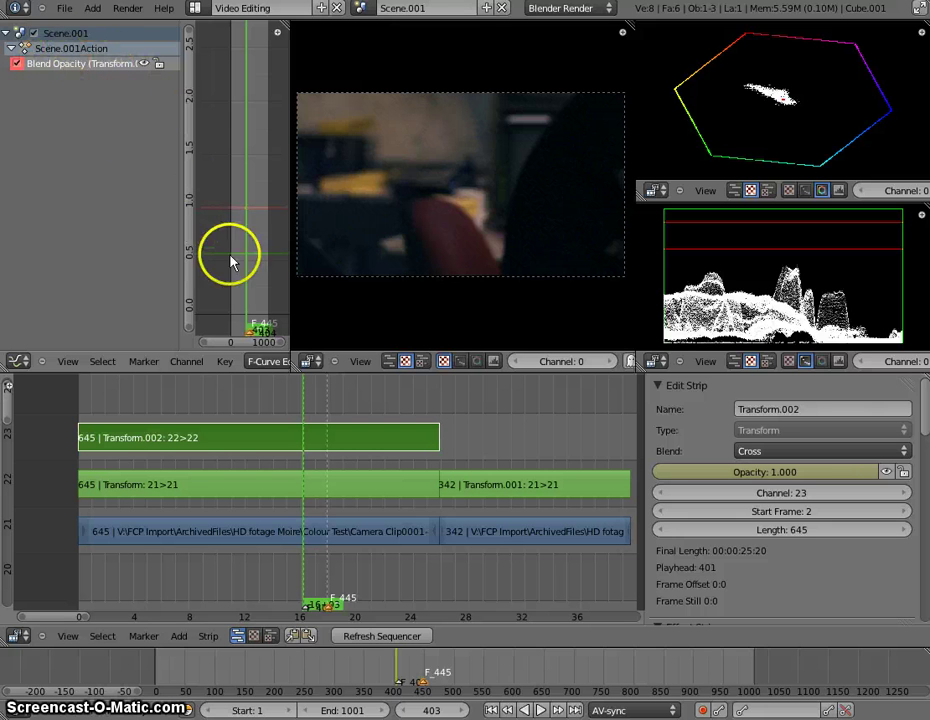
{"action": "scroll", "coordinate": [253, 235], "scroll_direction": "up", "scroll_amount": 2}
{"action": "scroll", "coordinate": [258, 250], "scroll_direction": "up", "scroll_amount": 2}
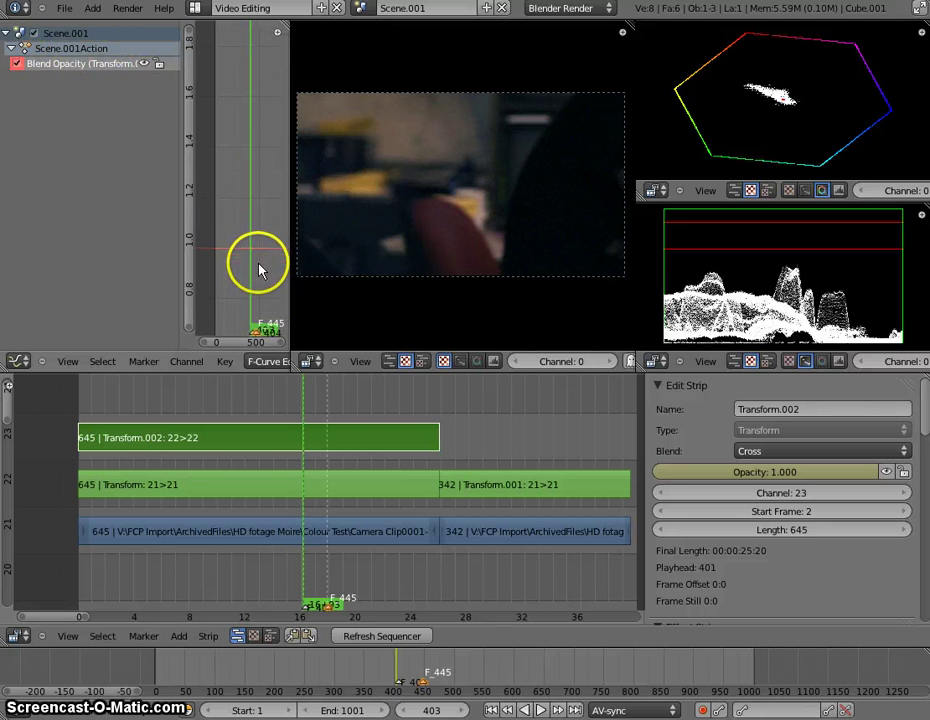
{"action": "left_click", "coordinate": [261, 262]}
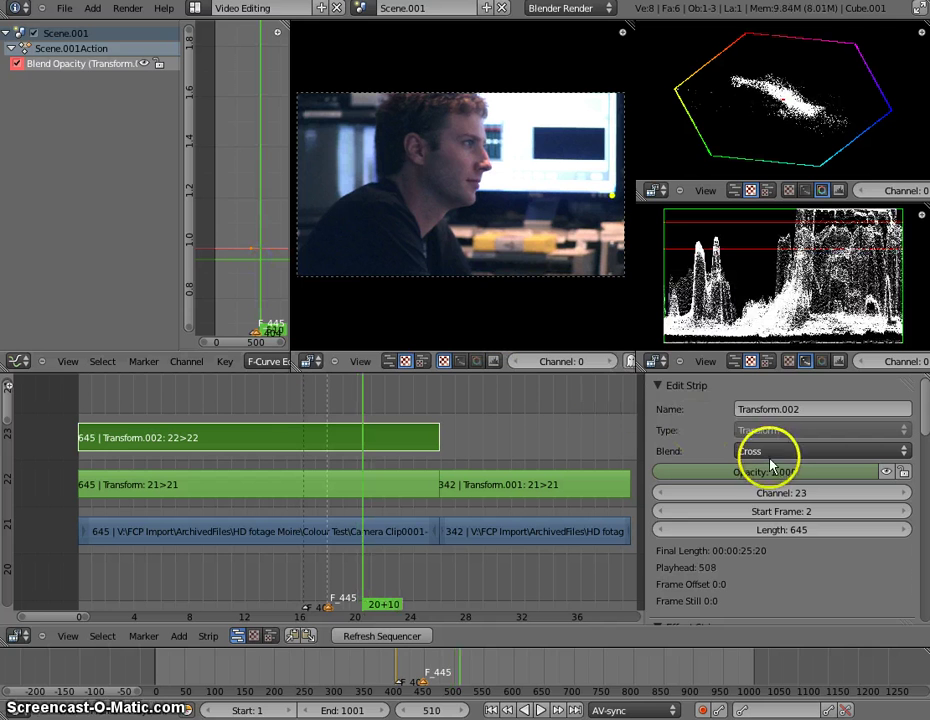
- At frame 446, drop Transform.002's opacity to 0 and reselect the strip
{"action": "left_click", "coordinate": [329, 420]}
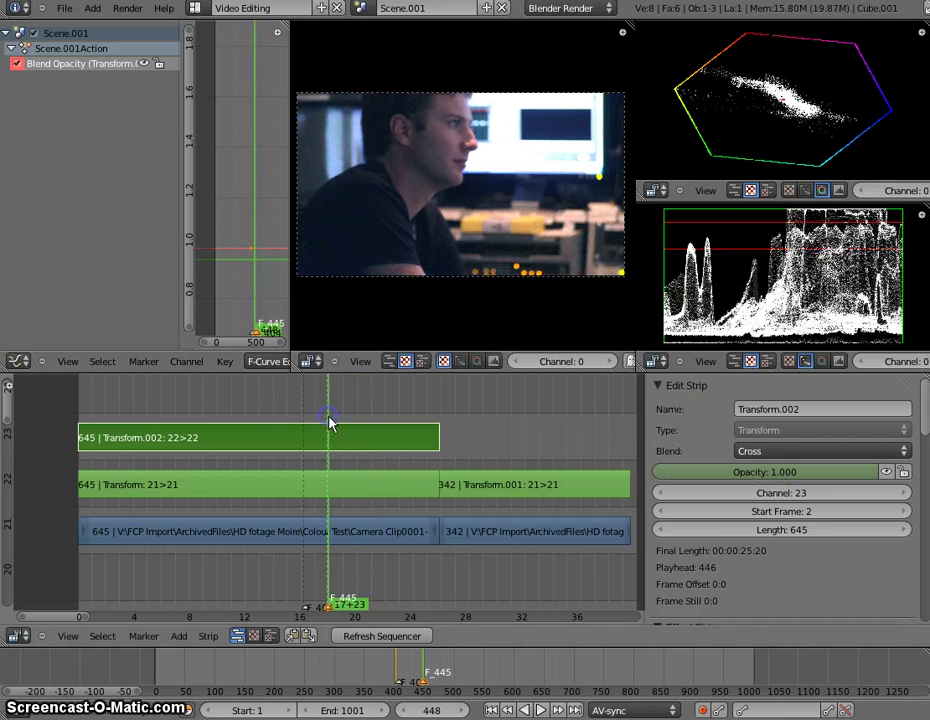
{"action": "left_click", "coordinate": [789, 475]}
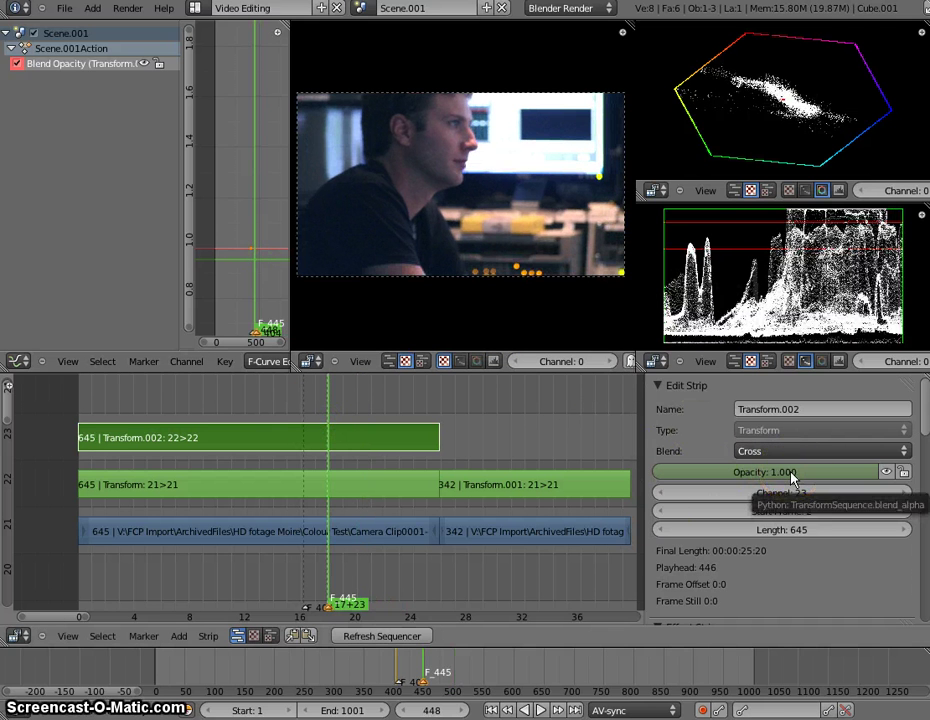
{"action": "left_click_drag", "start_coordinate": [791, 478], "coordinate": [409, 455]}
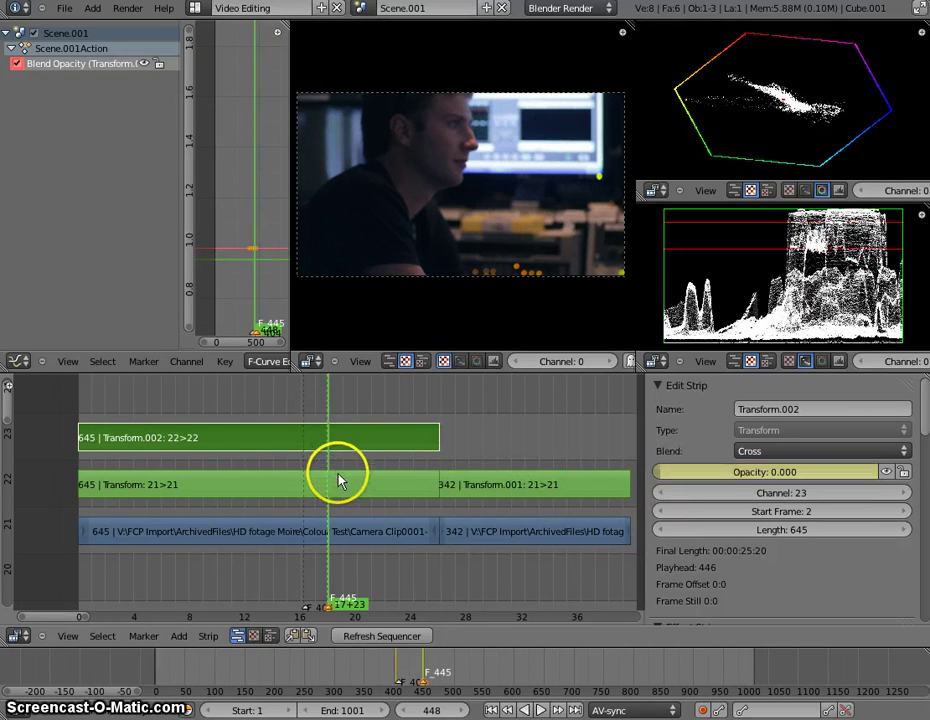
{"action": "right_click", "coordinate": [377, 489]}
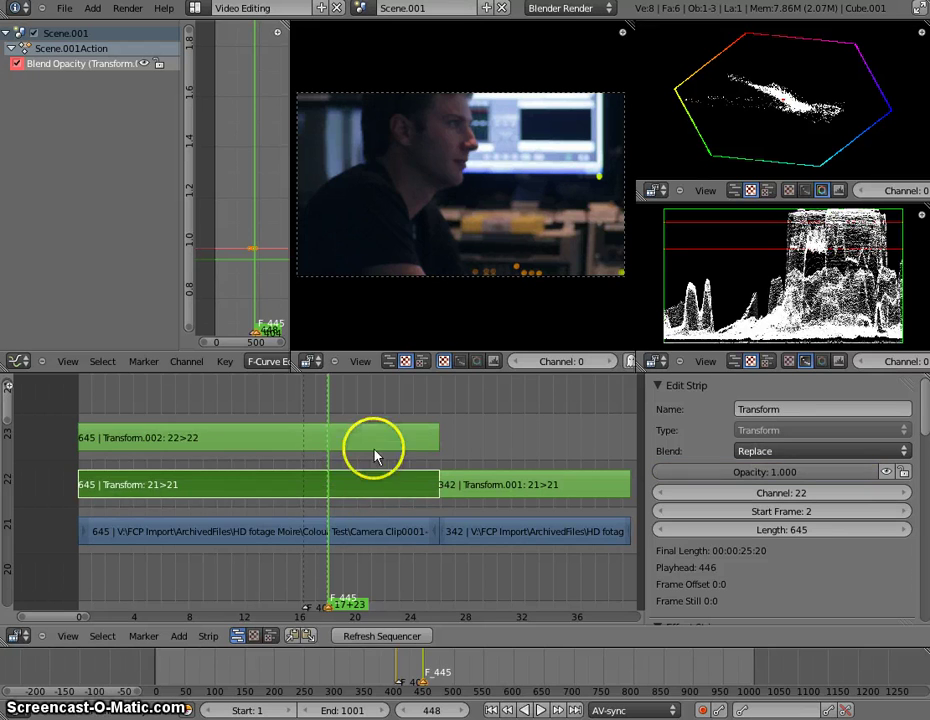
{"action": "right_click", "coordinate": [368, 438]}
- Frame the opacity curve in the Graph Editor and move the playhead to frame 445
{"action": "left_click", "coordinate": [243, 194]}
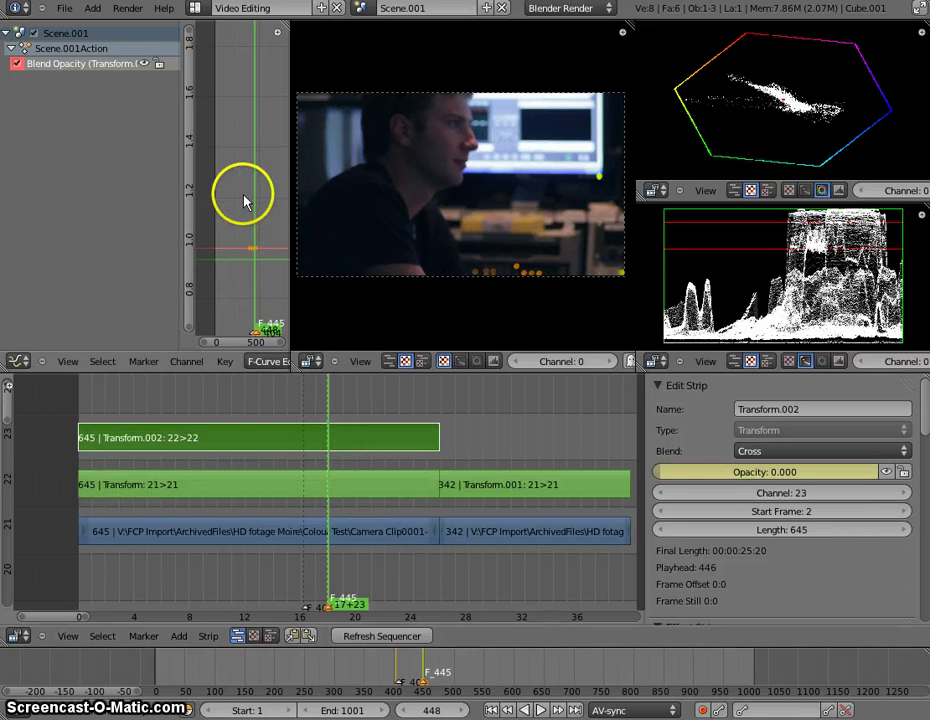
{"action": "left_click", "coordinate": [251, 226]}
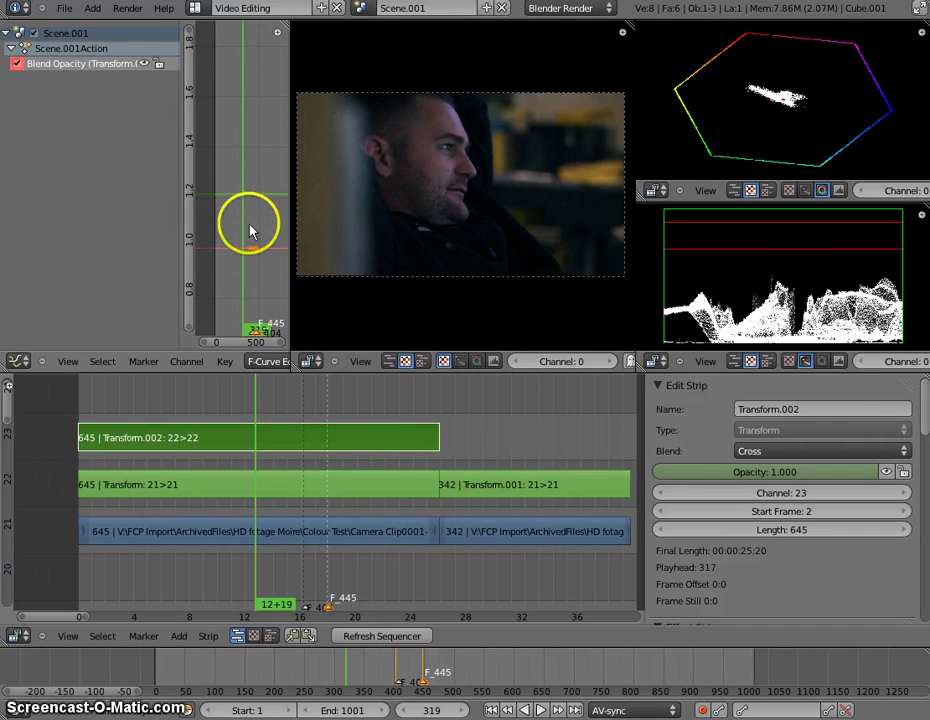
{"action": "key", "text": "Home"}
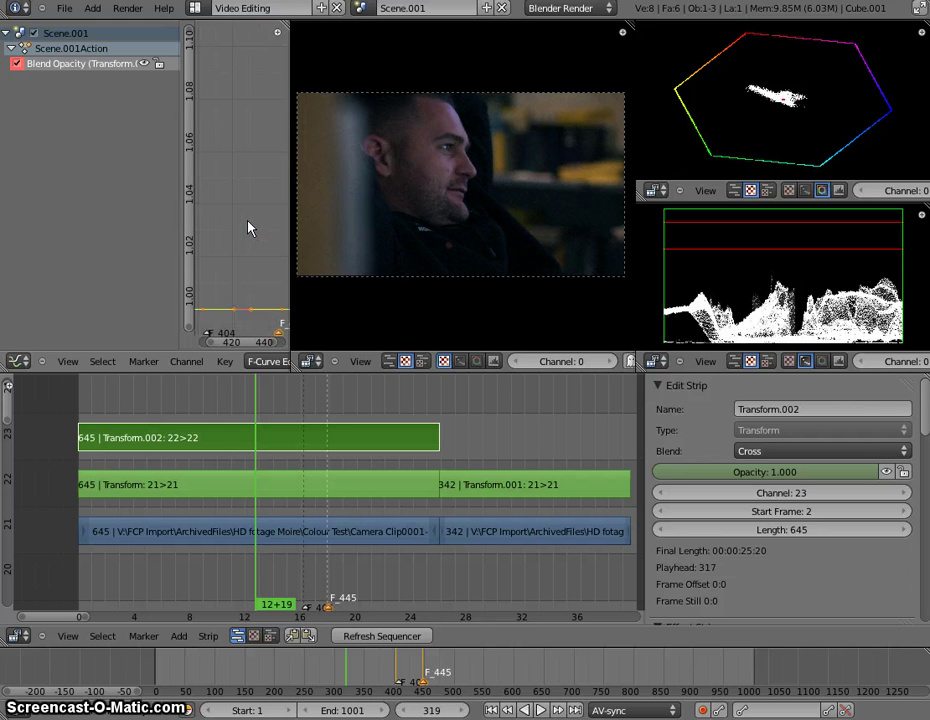
{"action": "right_click", "coordinate": [308, 408]}
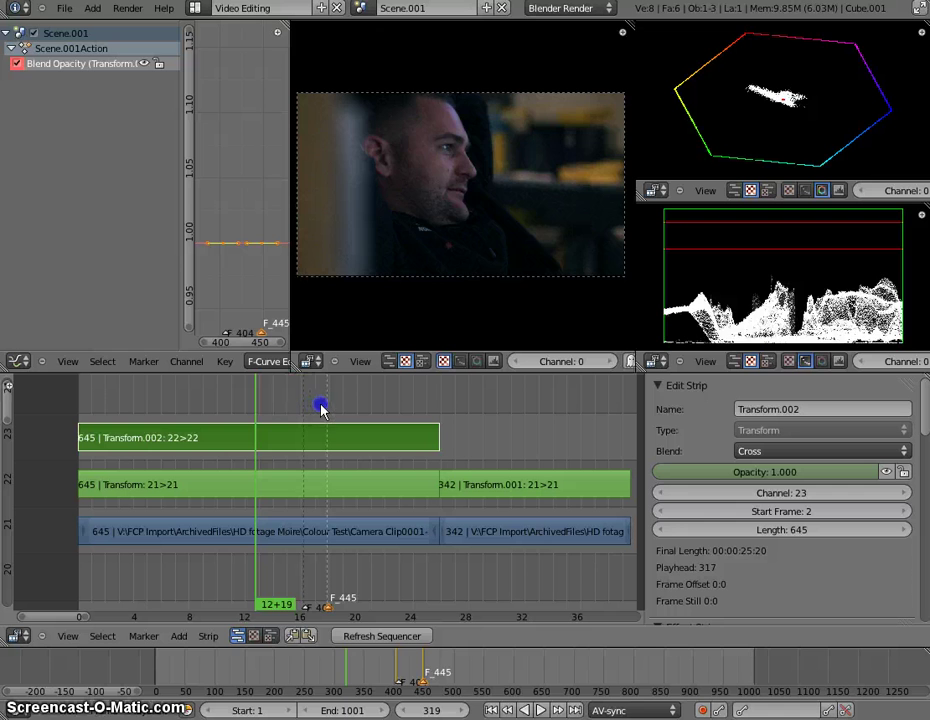
{"action": "left_click_drag", "start_coordinate": [322, 407], "coordinate": [326, 405]}
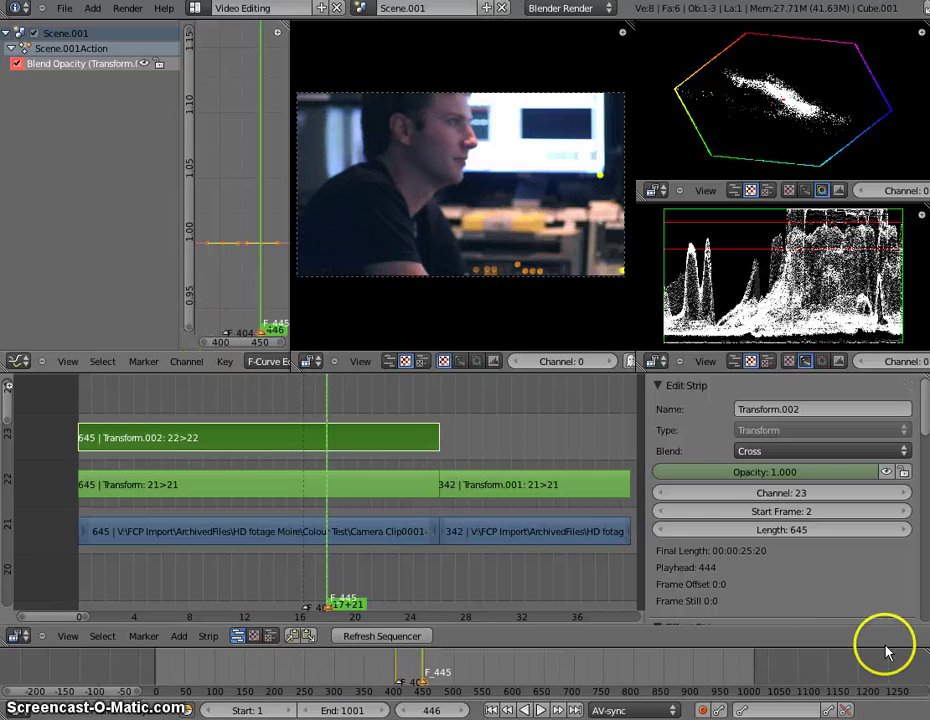
- At the previous keyframe, keyframe Transform.002's opacity at 0 so the curve falls from 1.0
{"action": "left_click", "coordinate": [422, 670]}
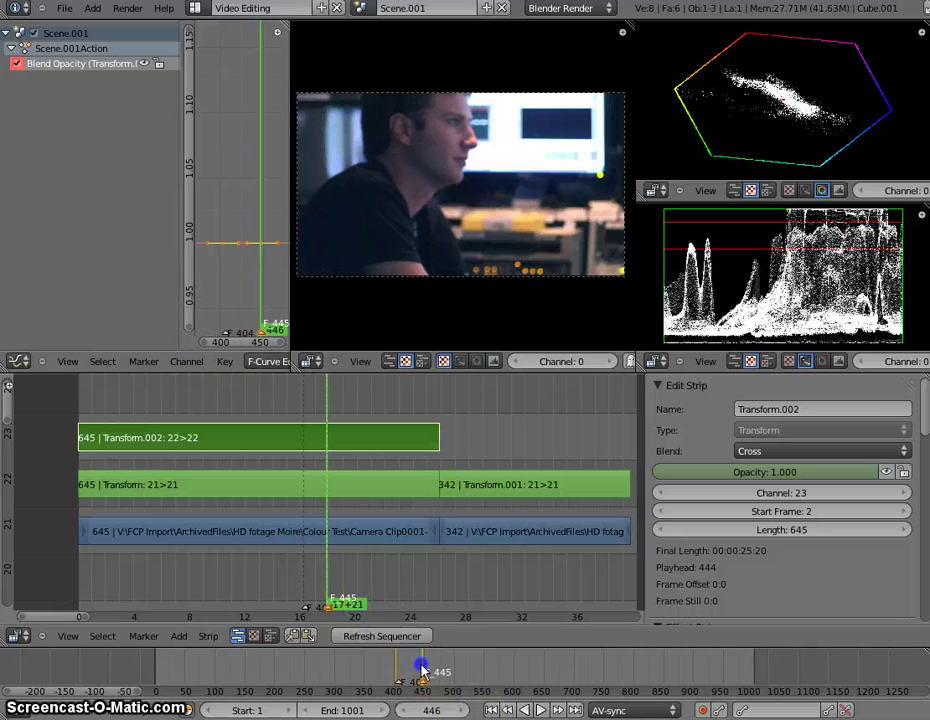
{"action": "left_click", "coordinate": [573, 710]}
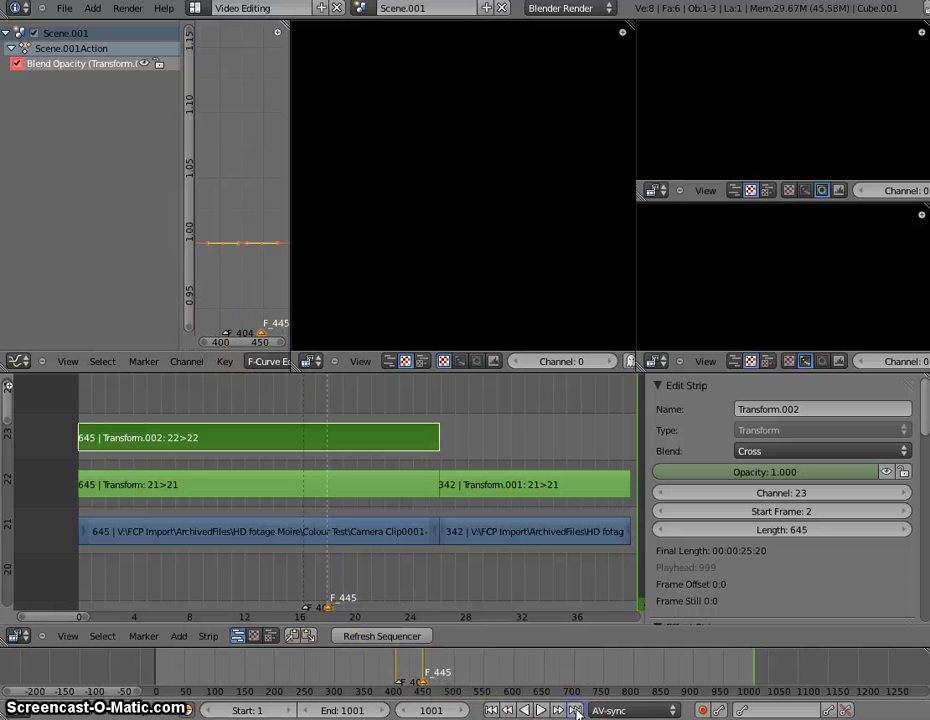
{"action": "left_click", "coordinate": [509, 710]}
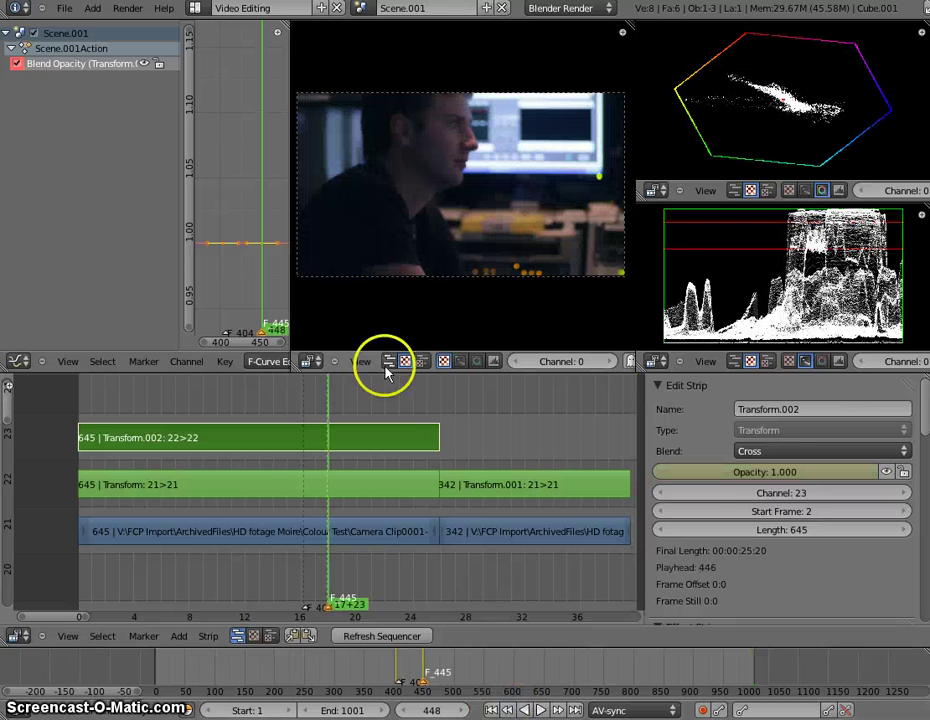
{"action": "left_click_drag", "start_coordinate": [795, 477], "coordinate": [685, 480]}
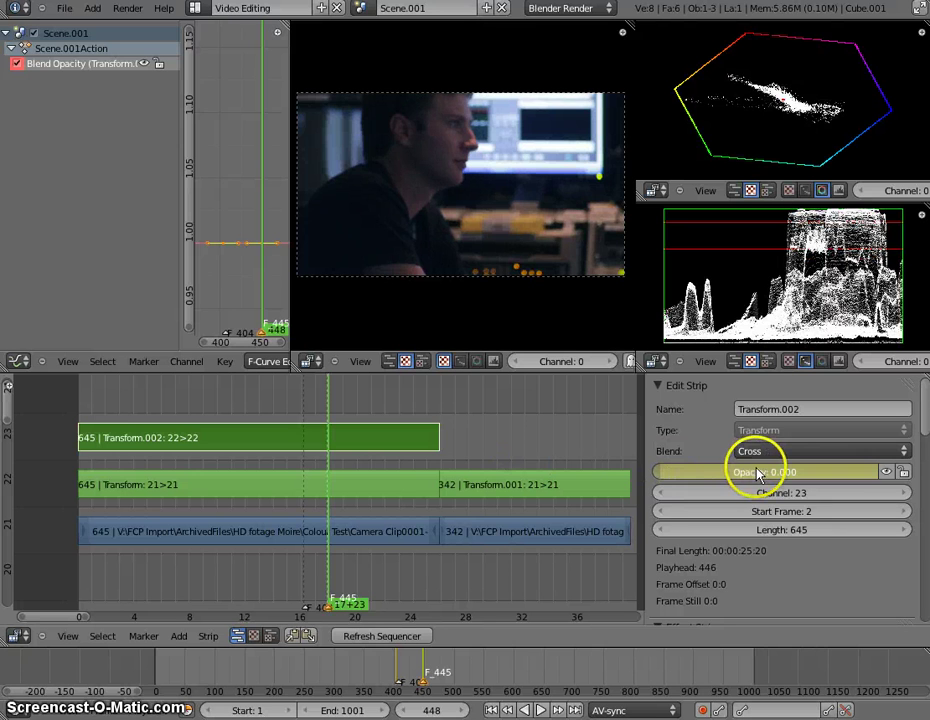
{"action": "key", "text": "i"}
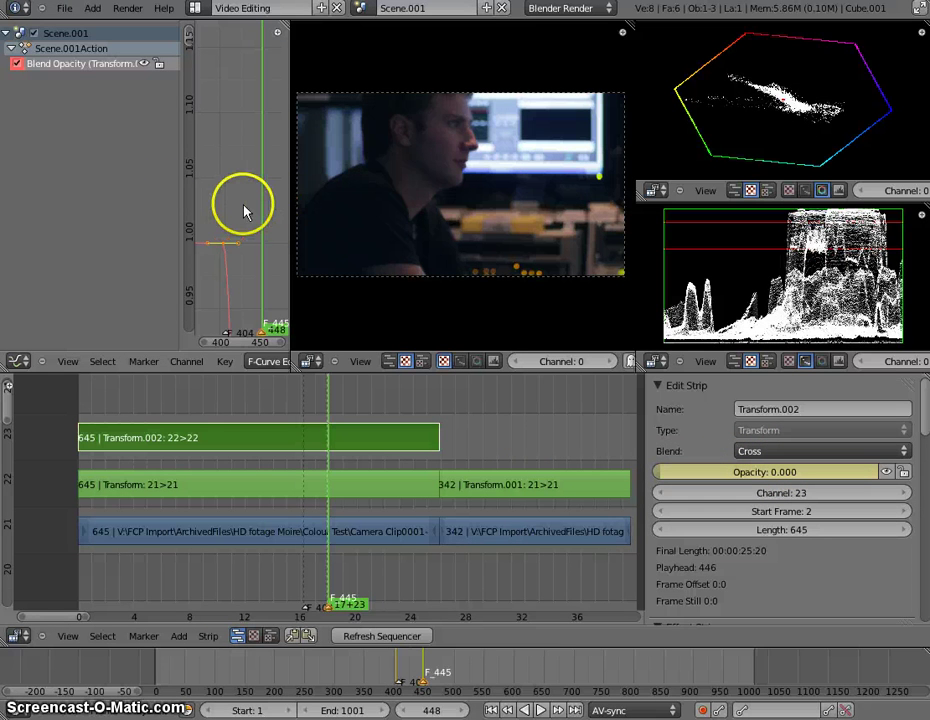
{"action": "key", "text": "Home"}
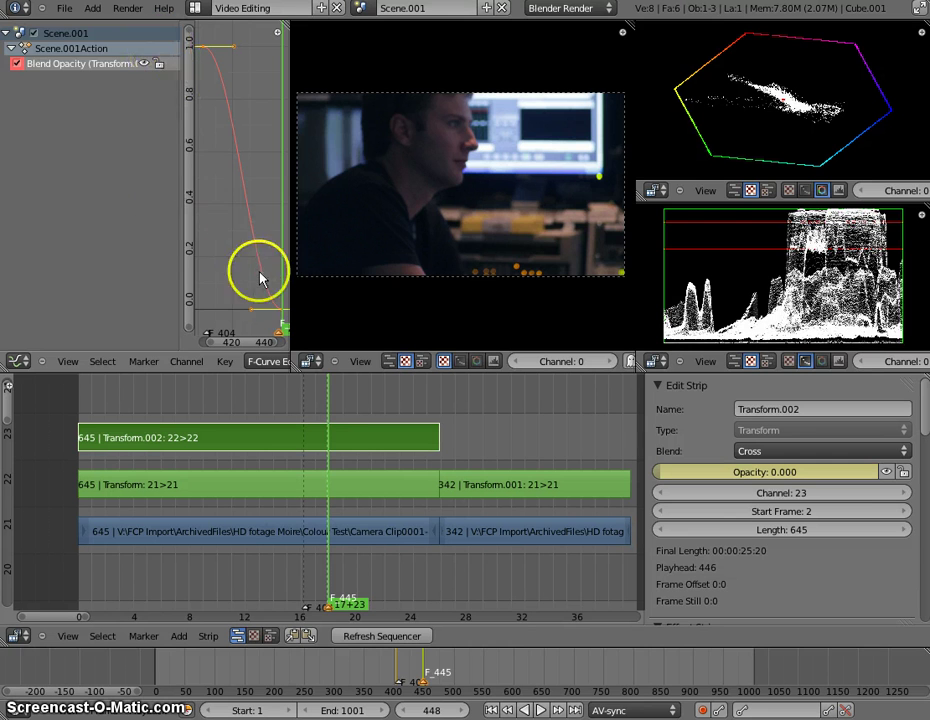
- Play from frame 357 to frame 492, confirming the brightened grade fades to the original
{"action": "left_click", "coordinate": [279, 407]}
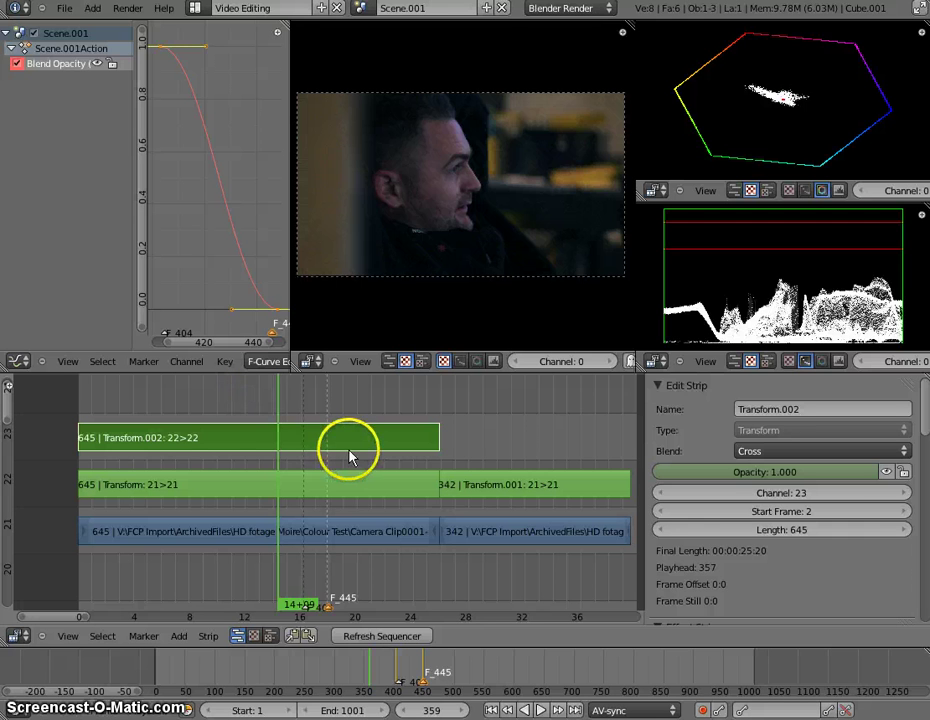
{"action": "key", "text": "alt+a"}
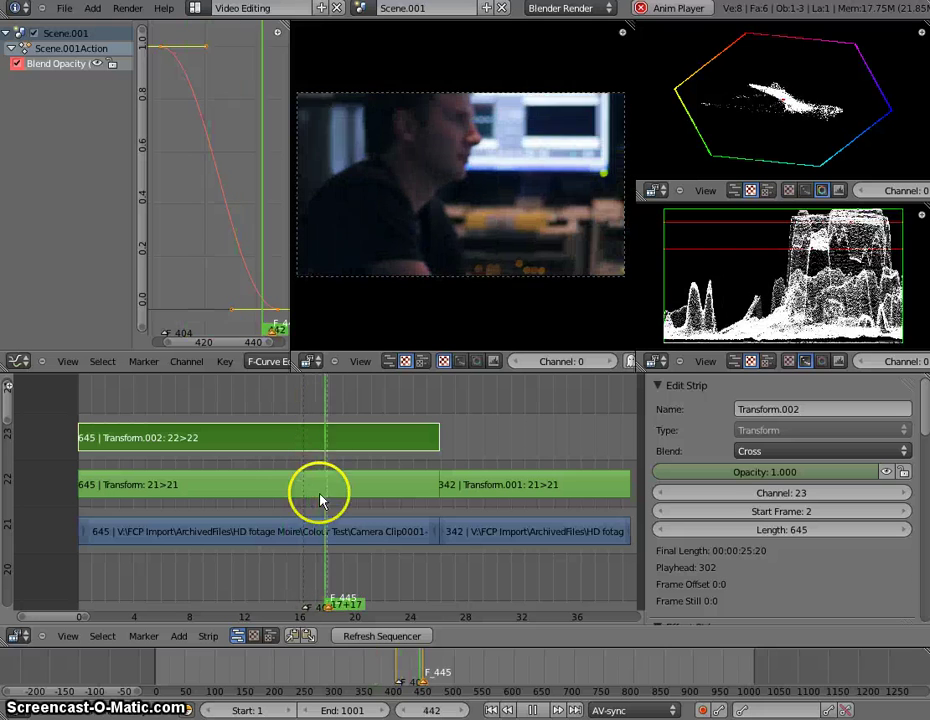
{"action": "key", "text": "alt+a"}
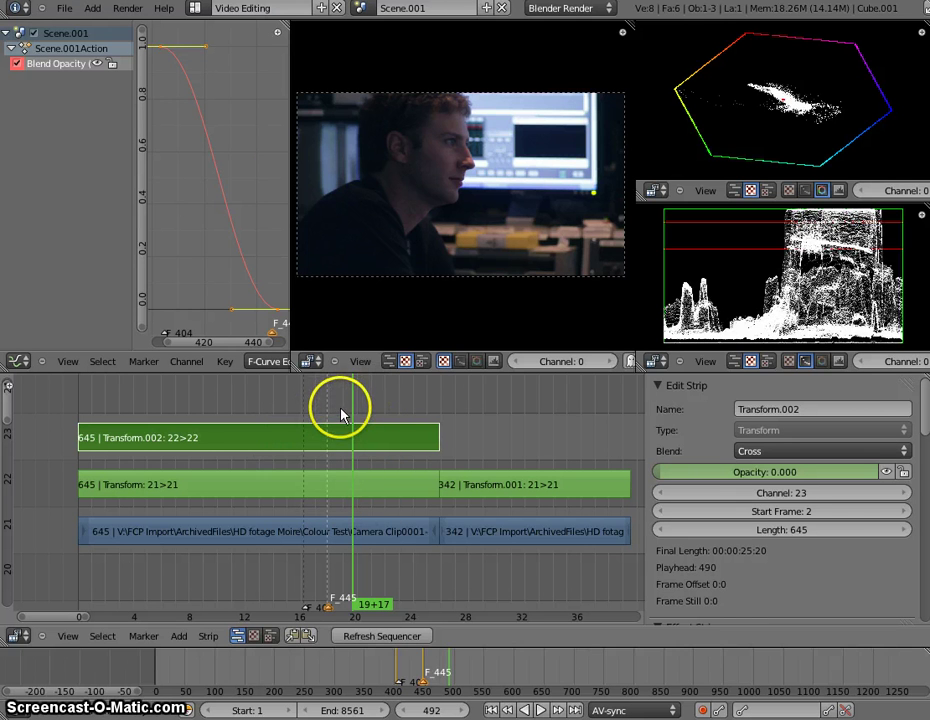
- Switch to the Default screen layout showing the 3D viewport with camera, cube and lamp
{"action": "left_click", "coordinate": [196, 8]}
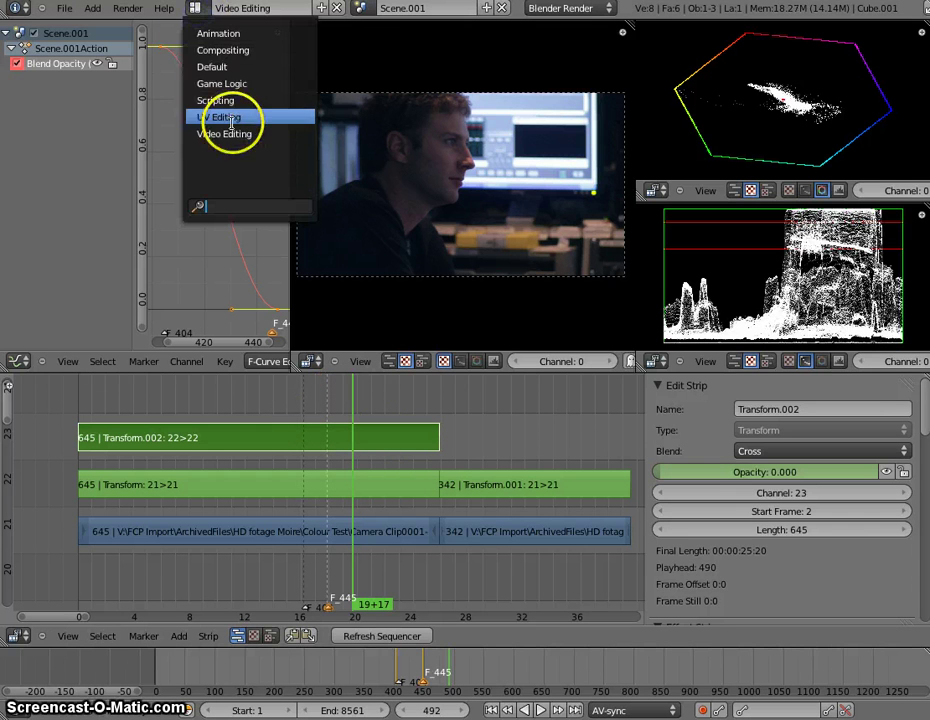
{"action": "left_click", "coordinate": [233, 66]}
{"action": "left_click", "coordinate": [338, 400]}
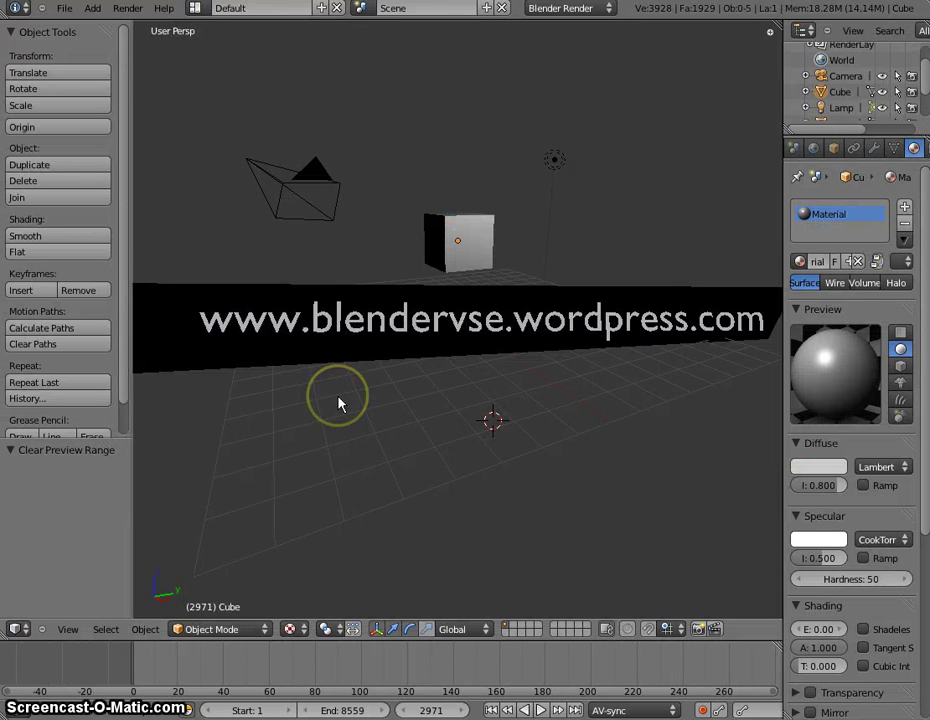